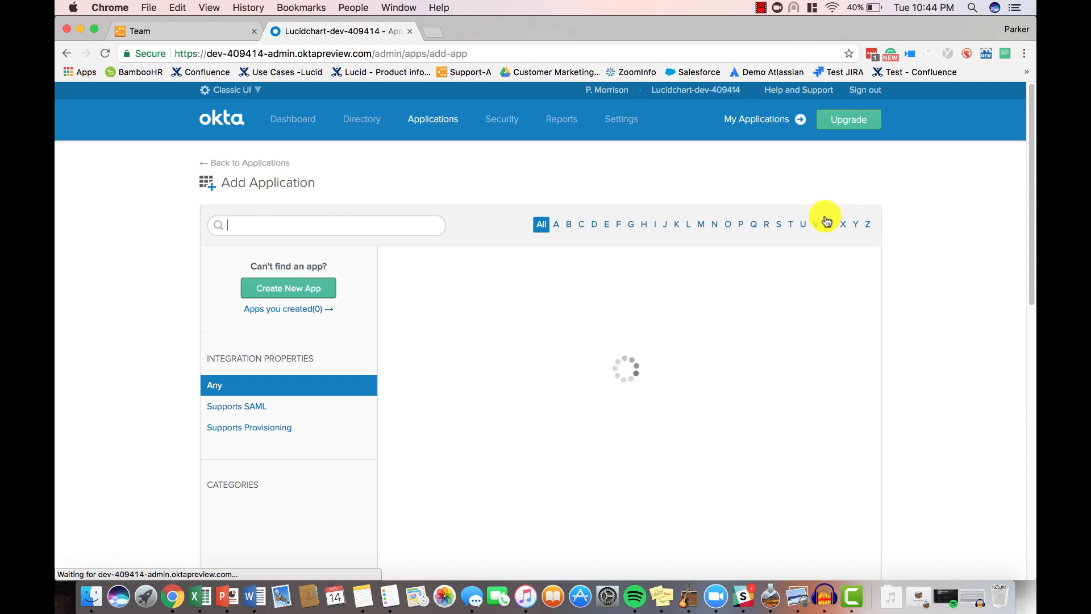
- Add the lucidchart application from the catalog with the domain name abccompany.com and continue to its sign-on options
type("lucidchart")
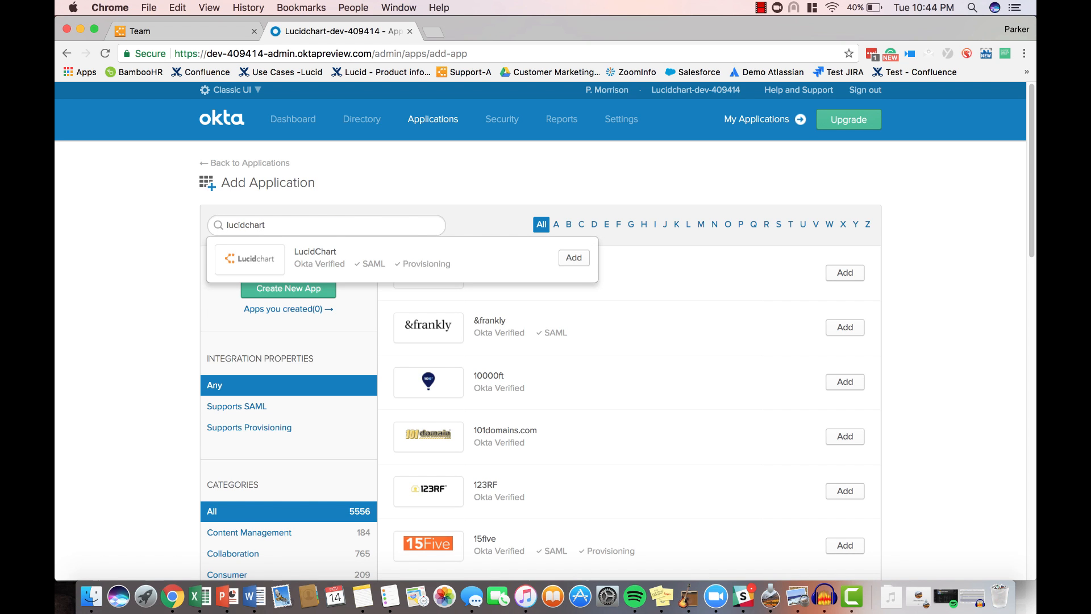
left_click(569, 256)
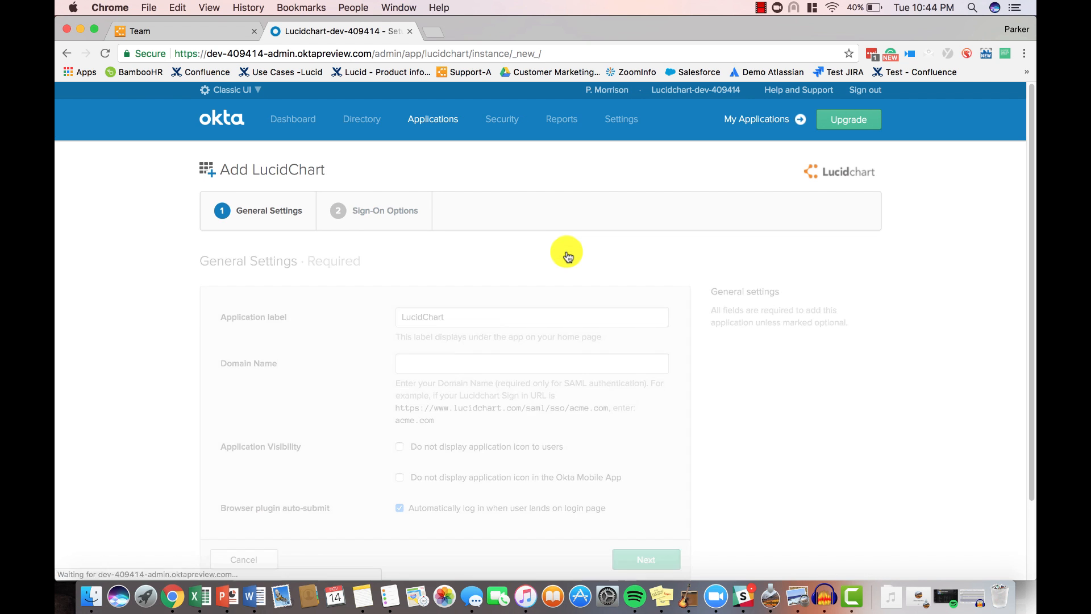
left_click(511, 362)
type("ab")
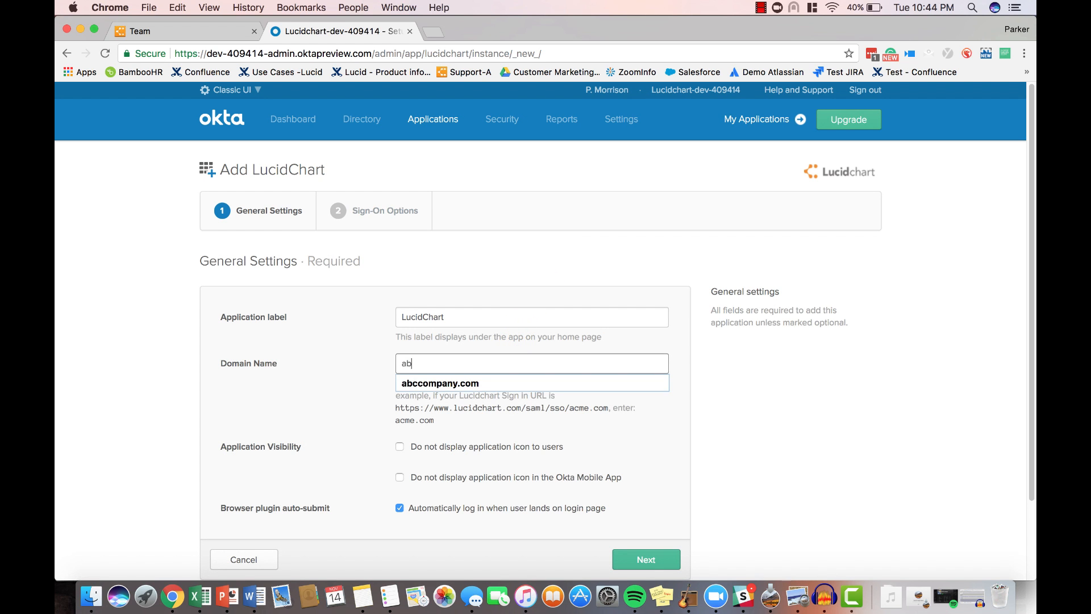
key("Down")
key("Return")
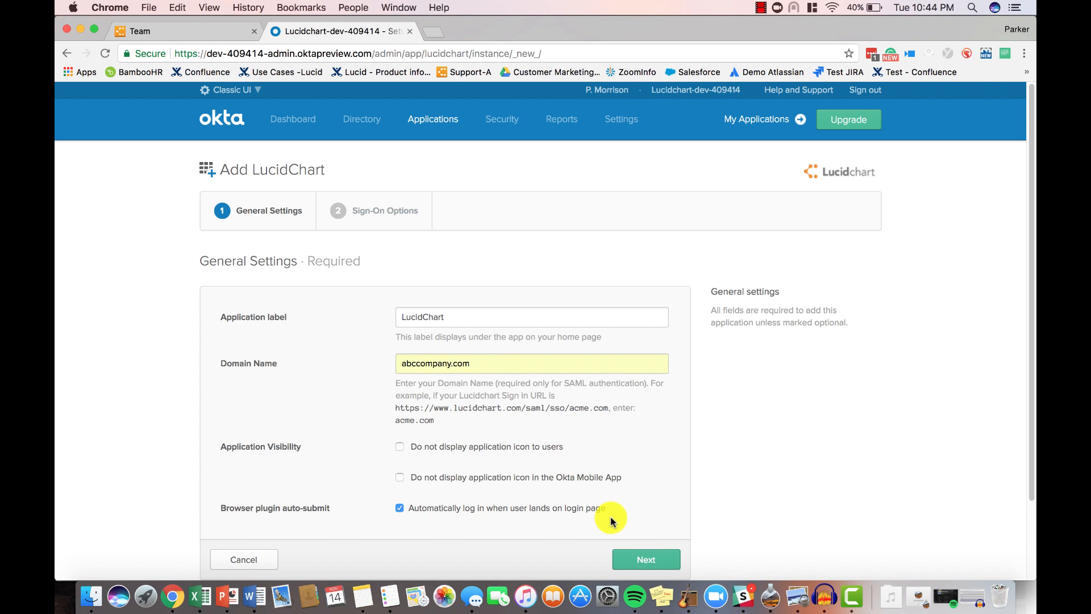
left_click(645, 561)
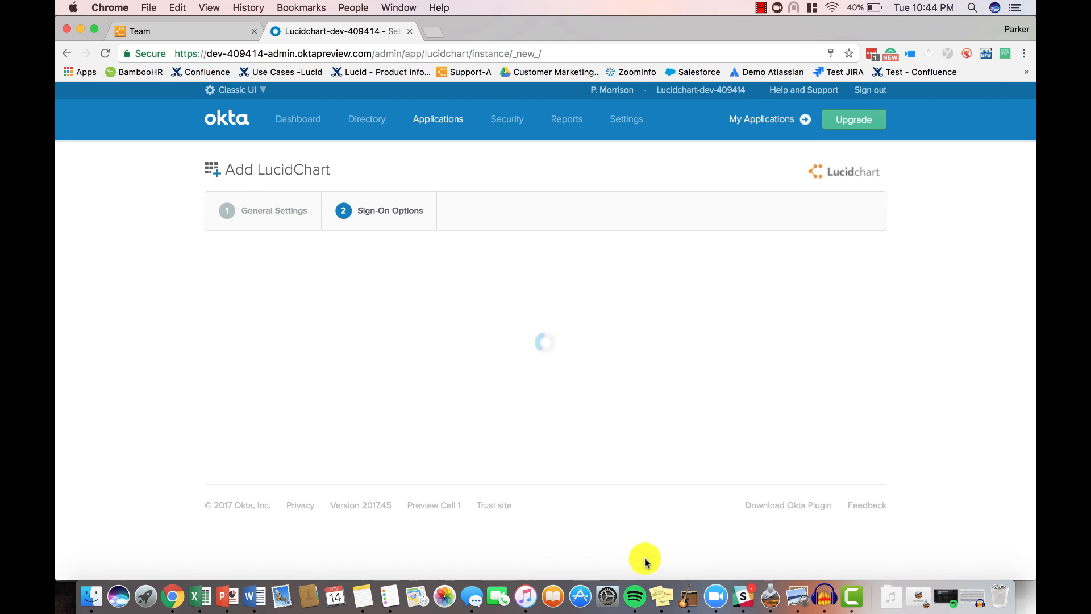
- Choose SAML 2.0 as the sign-on method and open its setup instructions
scroll(644, 562, "down", 5)
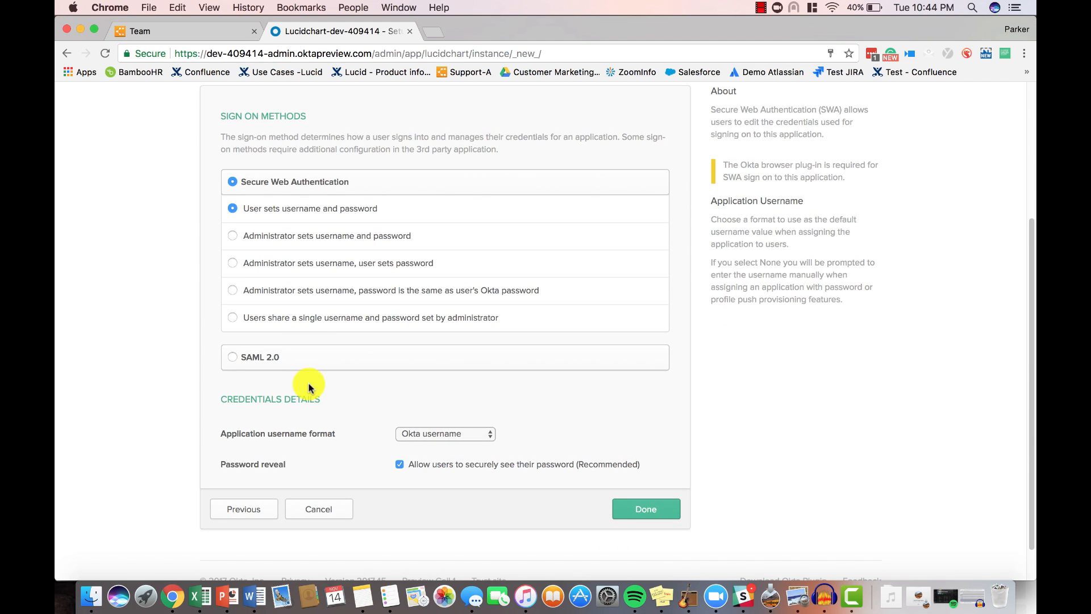
left_click(275, 353)
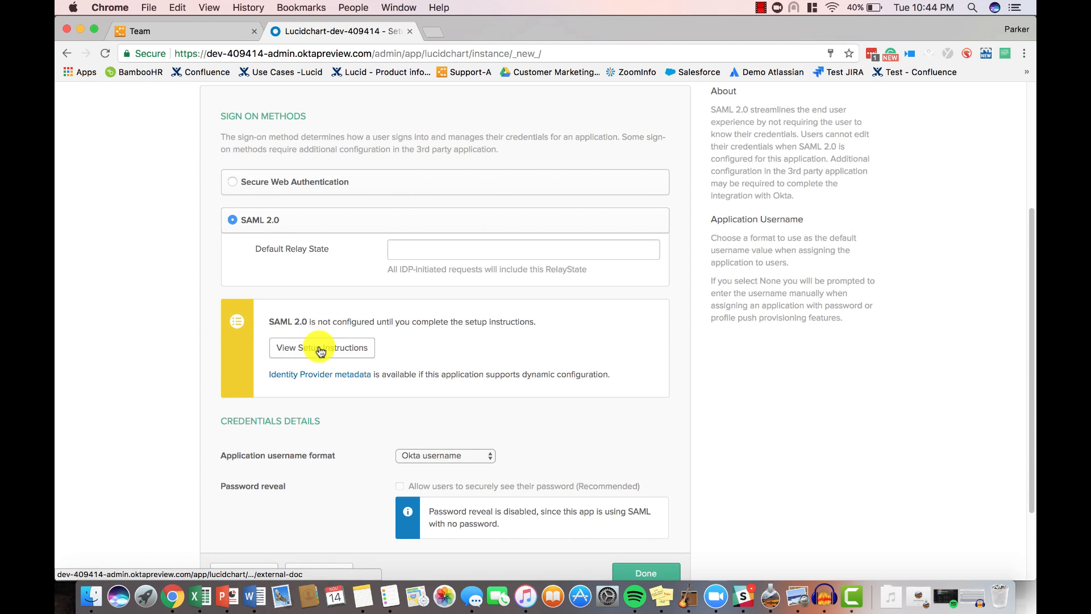
left_click(321, 351)
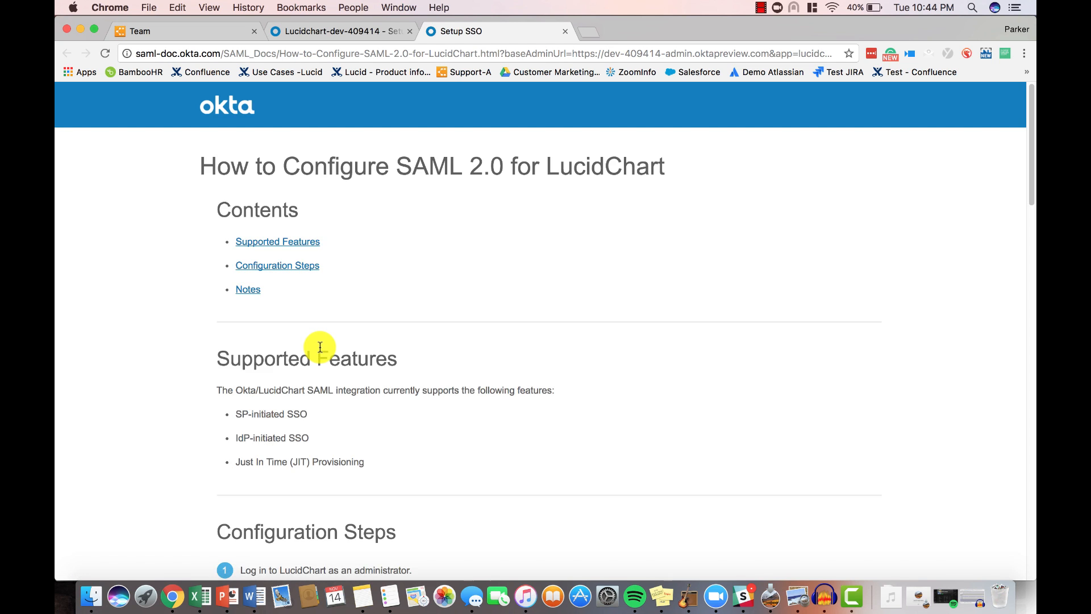
- Copy the complete Identity Provider Metadata XML from step 6 of the SAML configuration guide
scroll(319, 347, "down", 3)
scroll(320, 348, "down", 10)
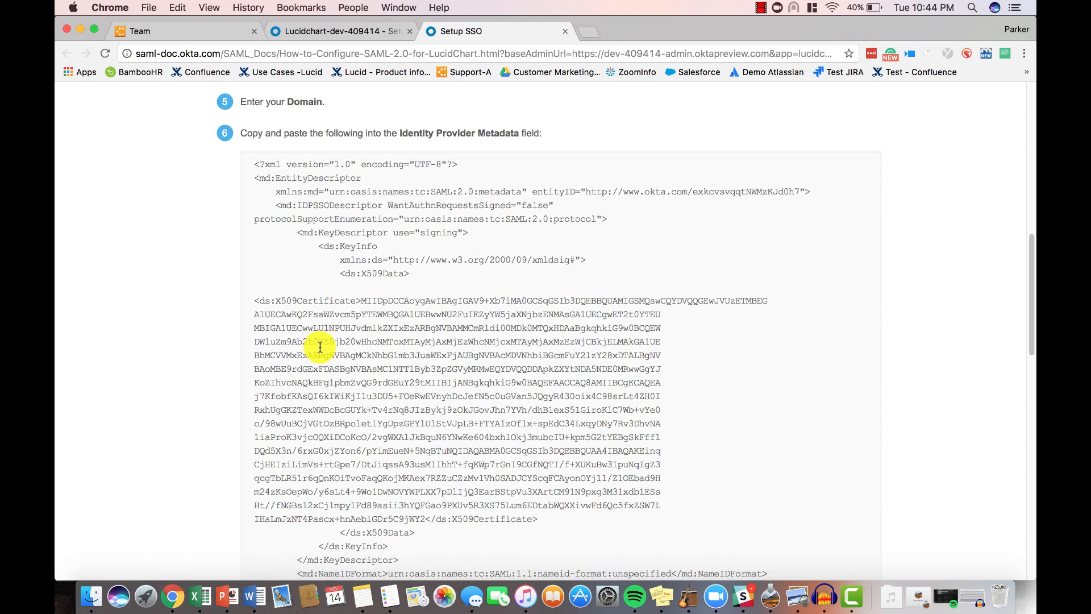
left_click_drag(252, 161, 387, 597)
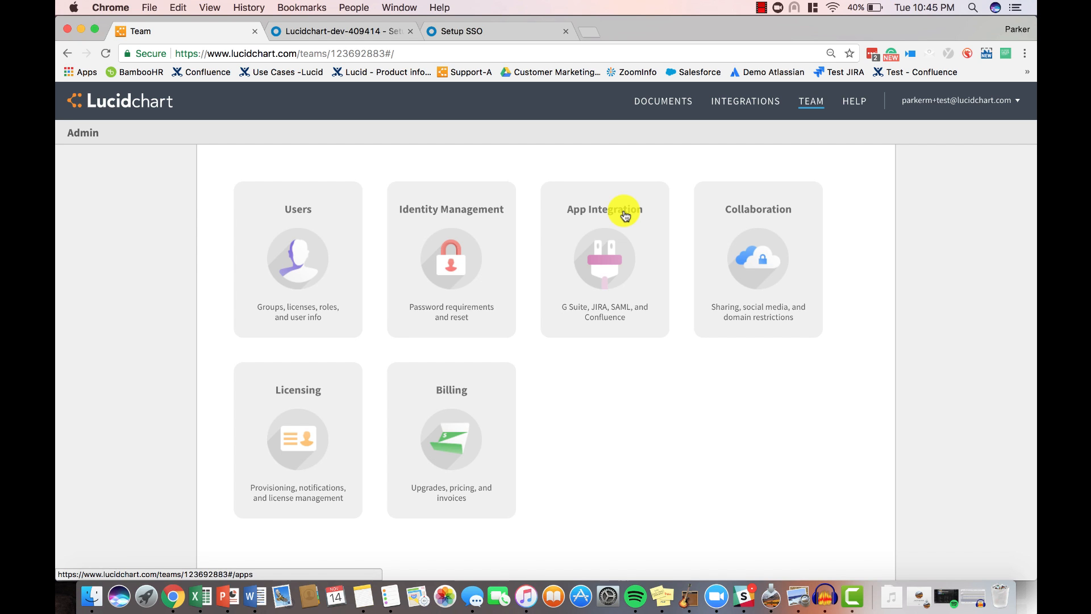
- Enable SAML integration for the domain abccompany.com in Lucidchart's team app integration settings and save the changes
left_click(624, 216)
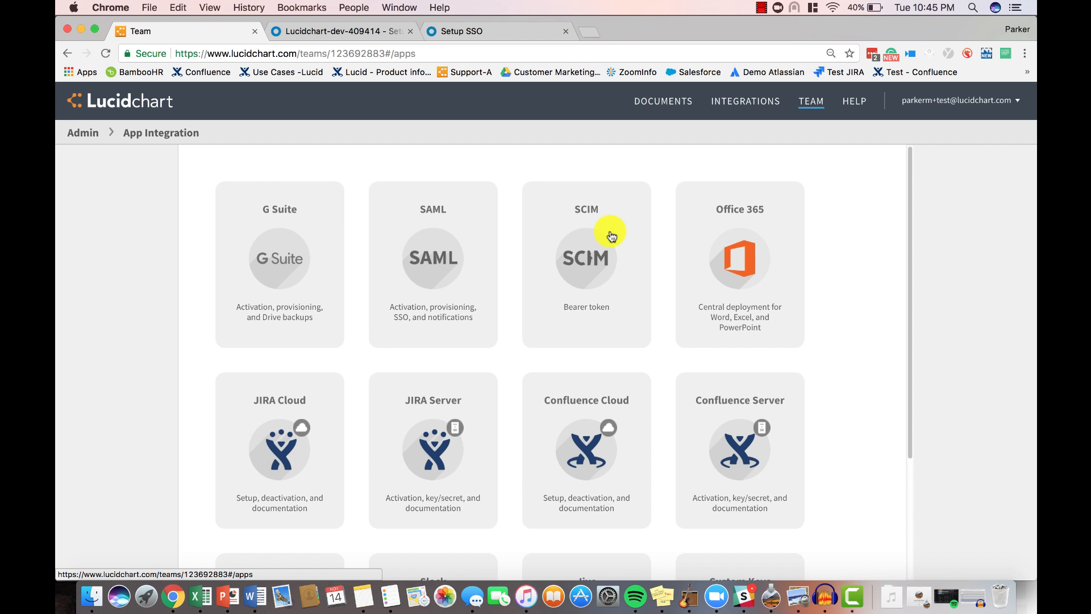
left_click(454, 241)
left_click(366, 283)
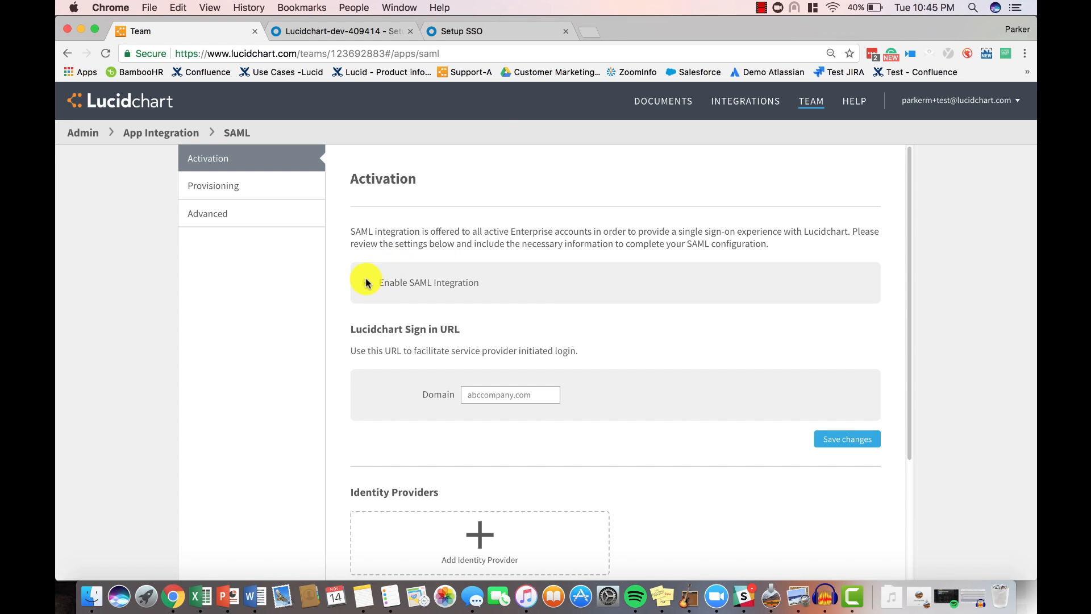
left_click(538, 392)
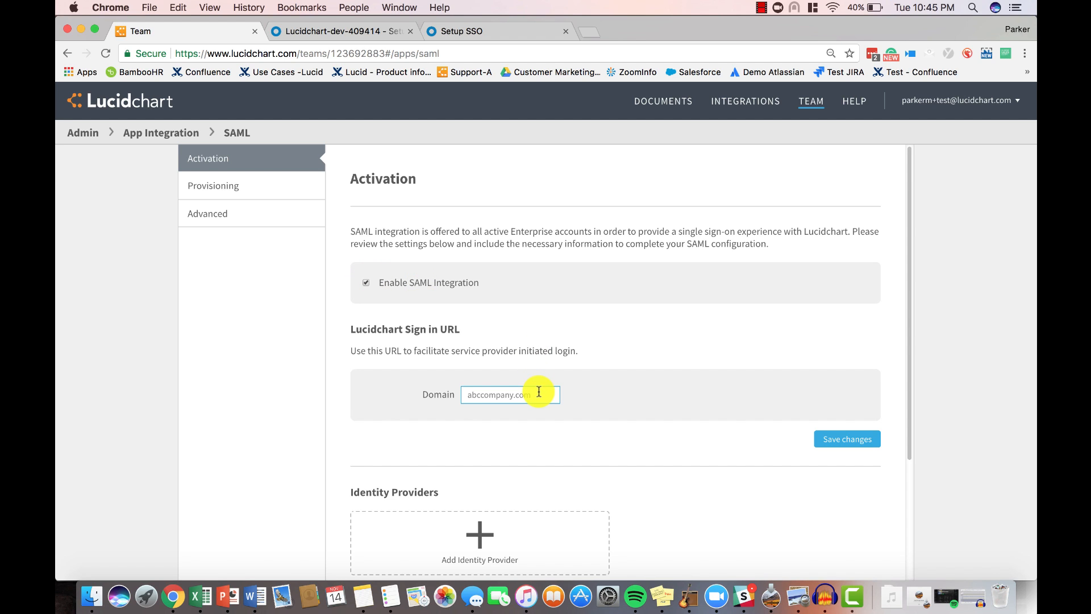
left_click_drag(539, 392, 448, 397)
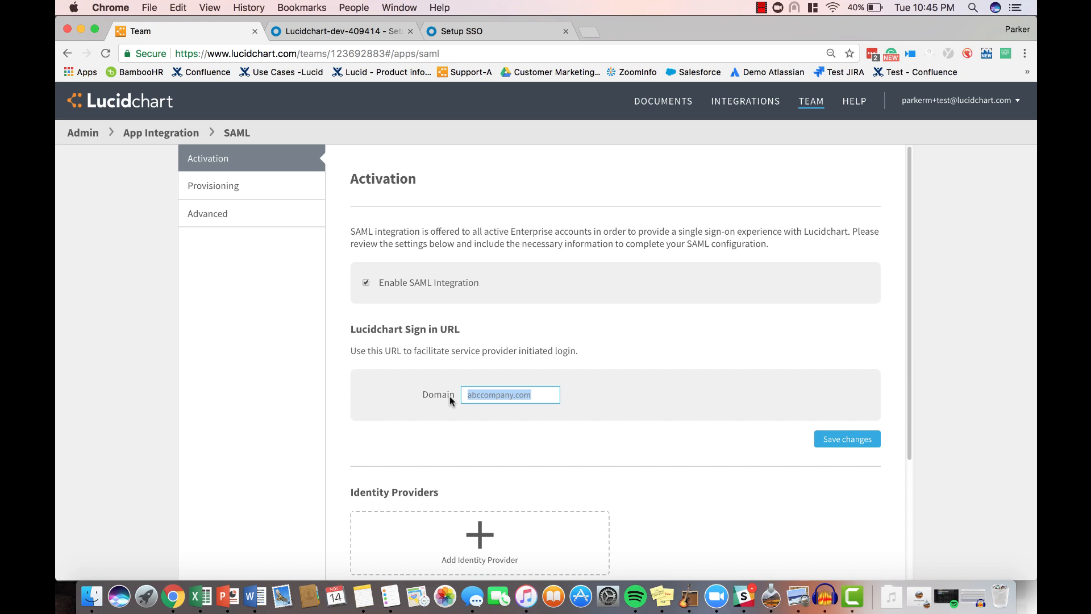
left_click(843, 440)
- Add an identity provider named Okta for the Lucidchart product, using the copied identity provider metadata
scroll(678, 401, "down", 5)
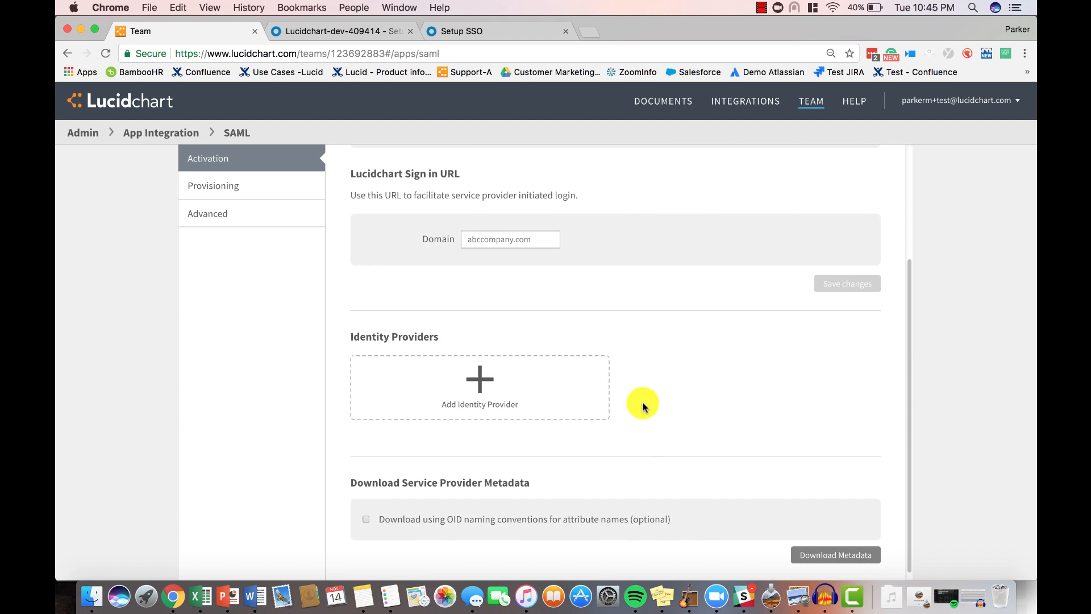
left_click(511, 401)
left_click(438, 220)
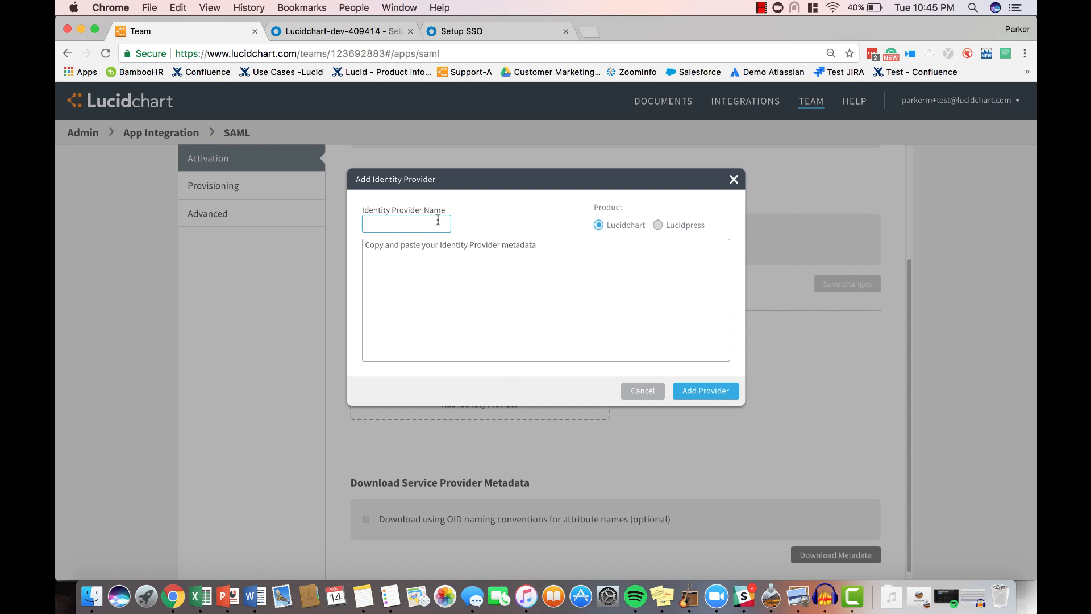
type("Okta")
left_click(412, 262)
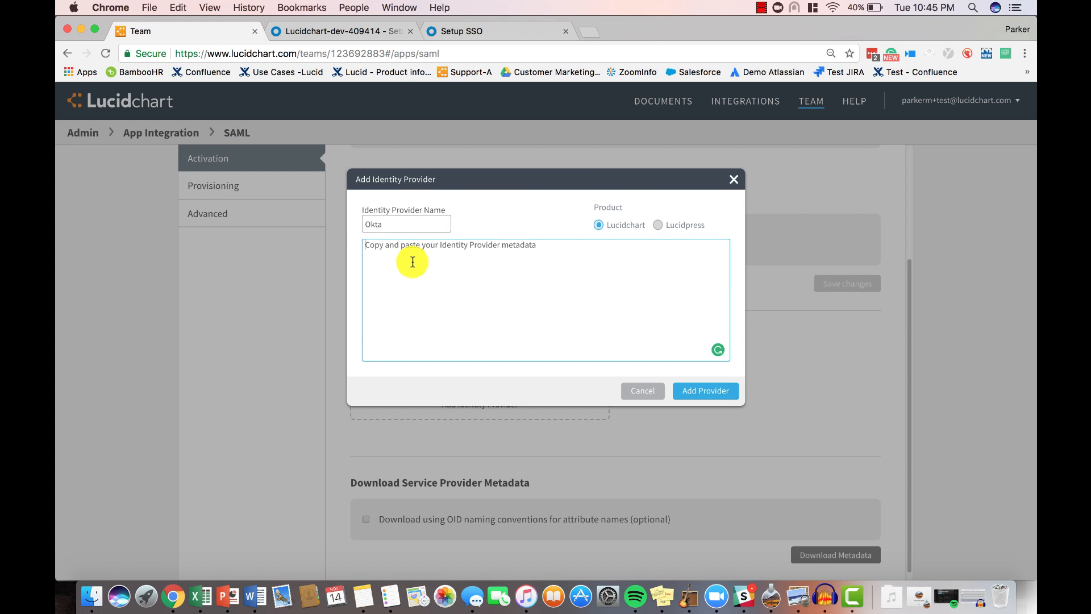
key("super+v")
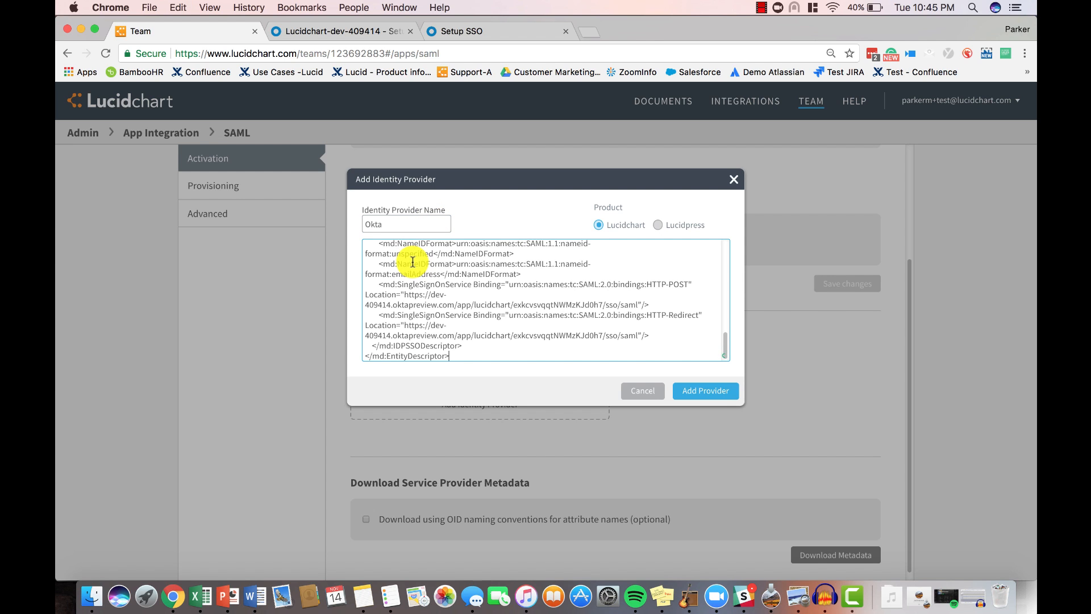
left_click(708, 391)
- Switch back to Okta, set the application username format to Email and finish adding the LucidChart app
left_click(363, 35)
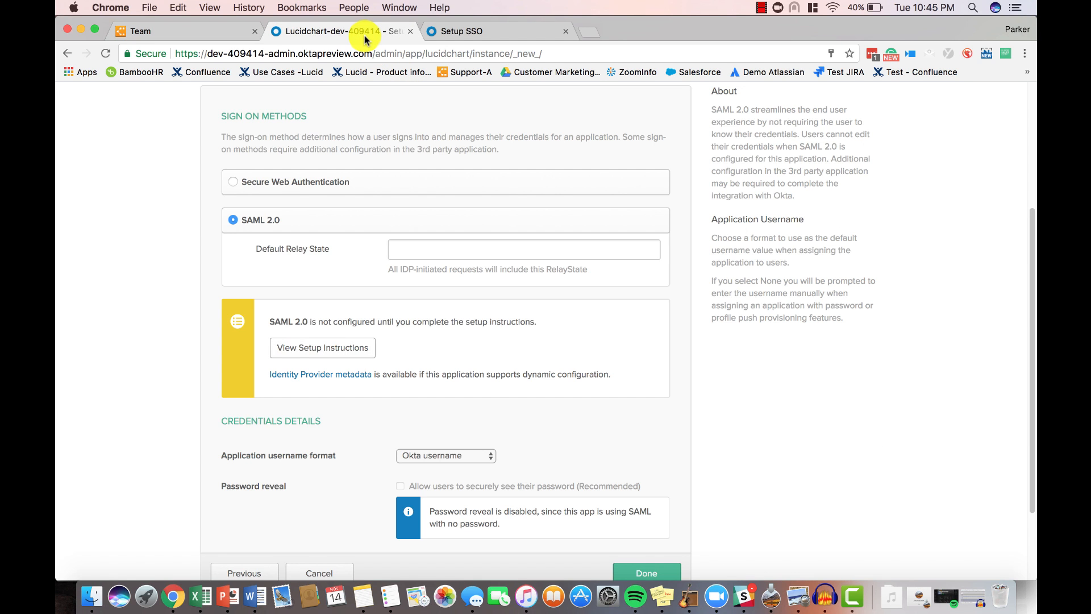
scroll(474, 345, "down", 3)
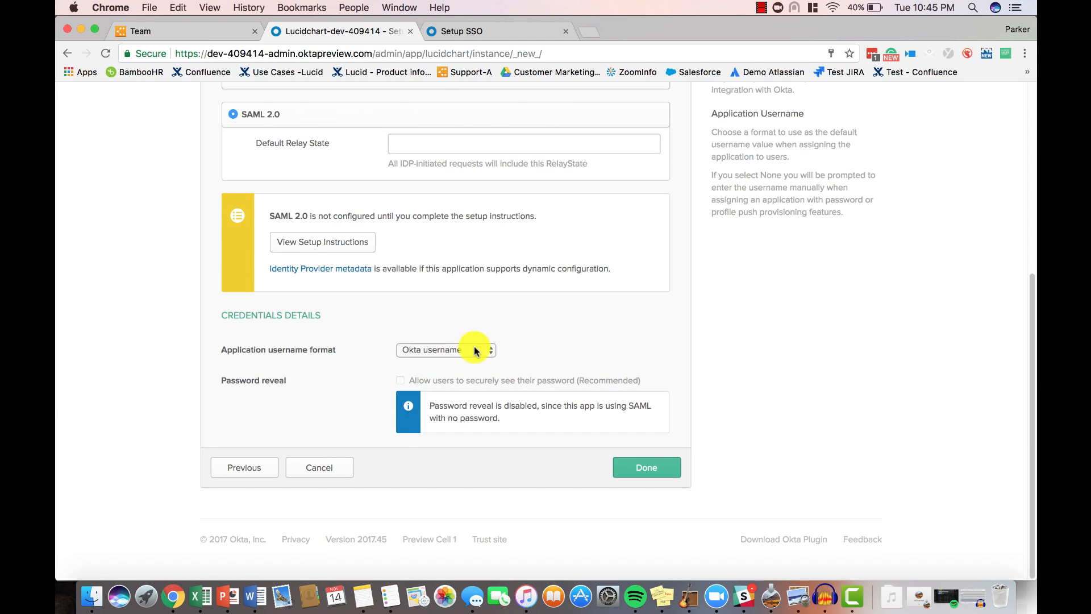
left_click(476, 350)
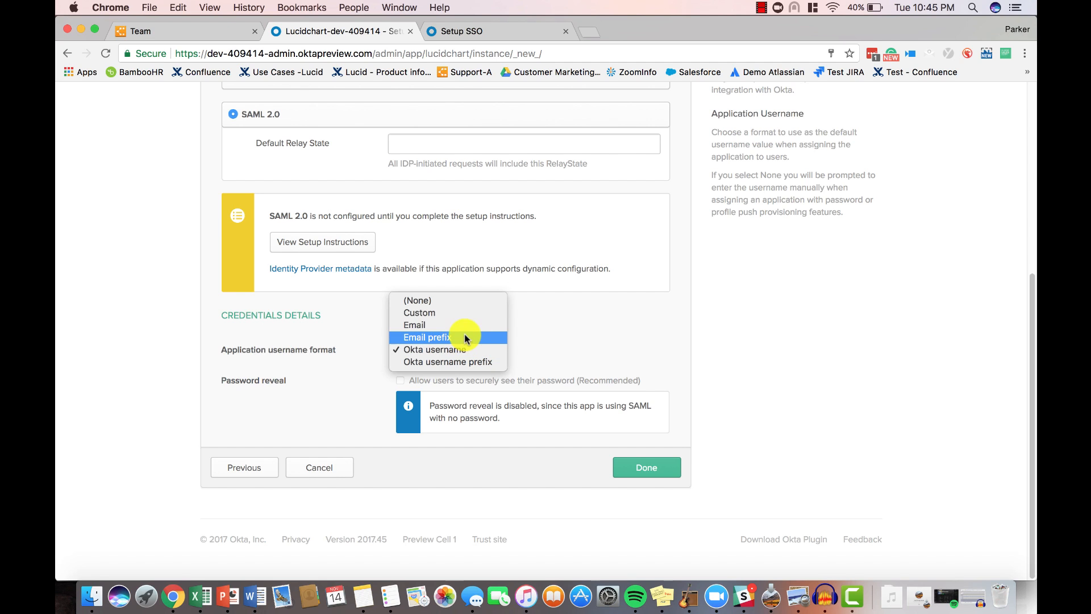
left_click(462, 329)
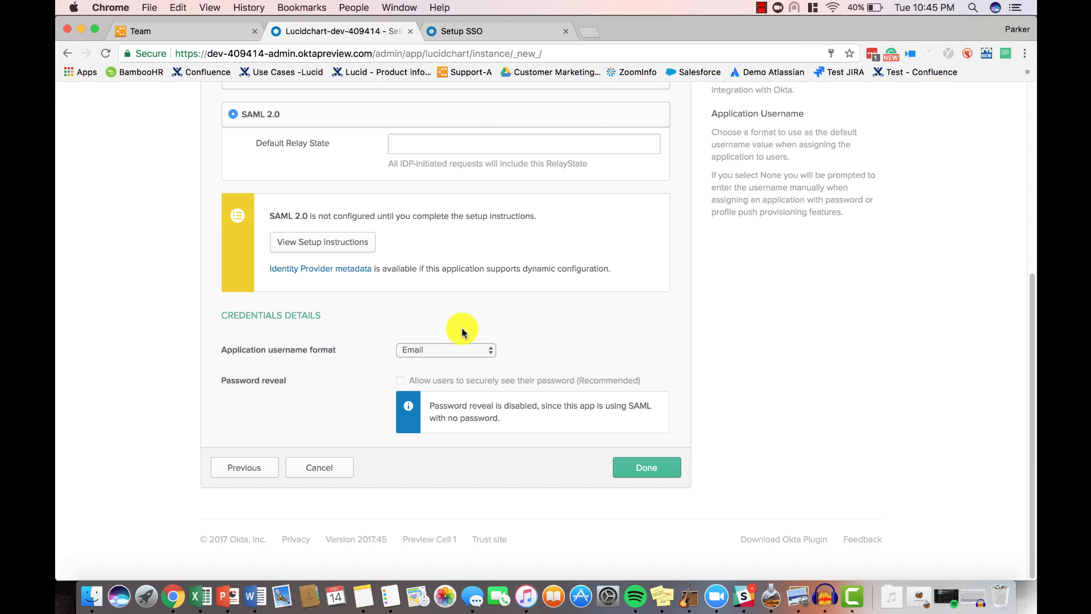
left_click(635, 467)
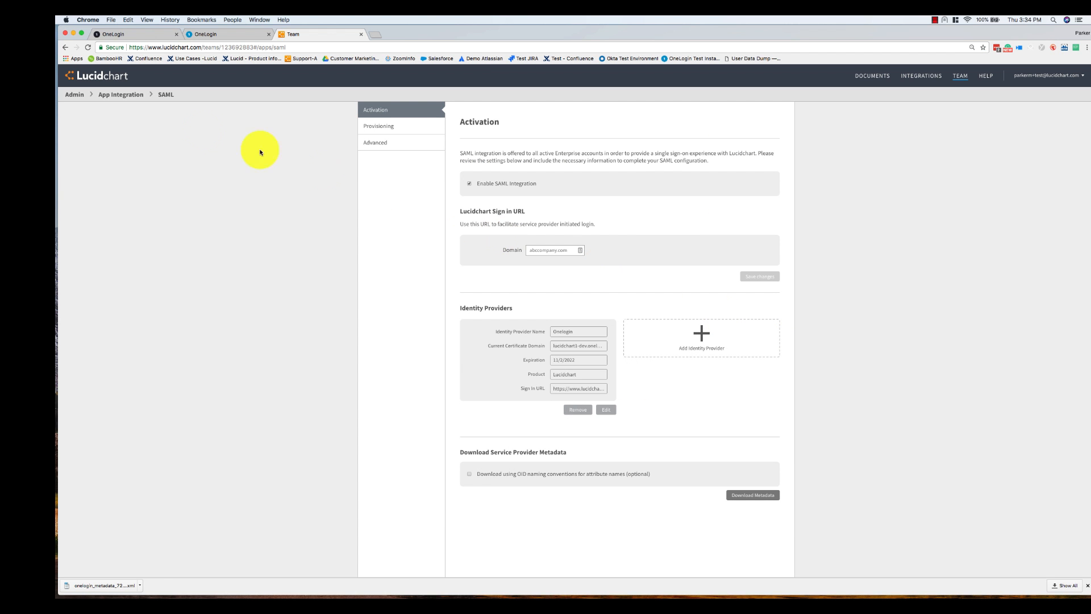
- Set the default authentication to SAML in Lucidchart's Identity Management user sign-in settings and save the changes
left_click(74, 93)
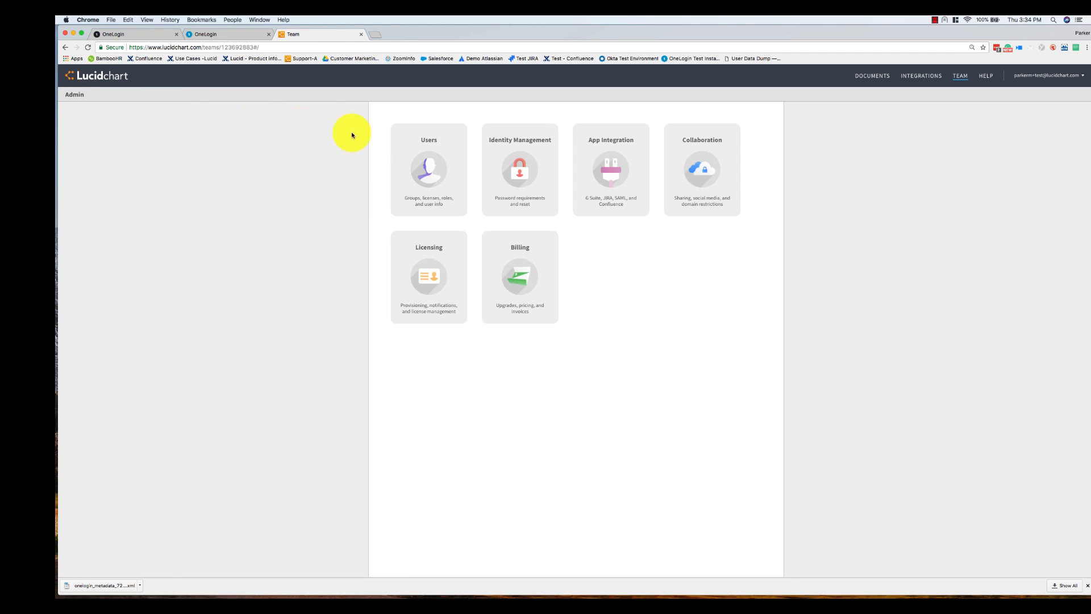
left_click(515, 169)
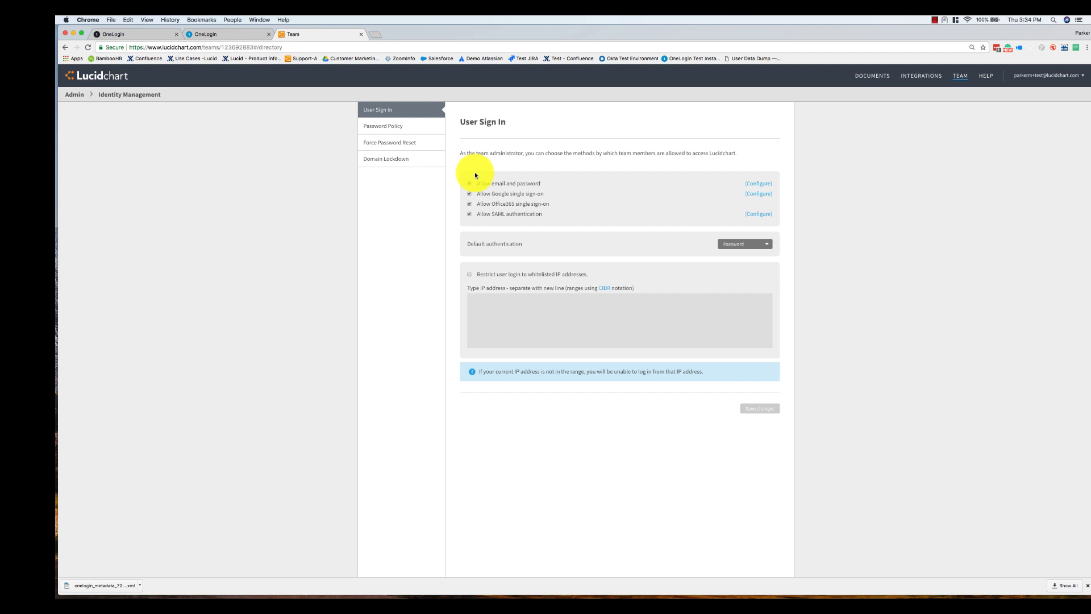
left_click(738, 244)
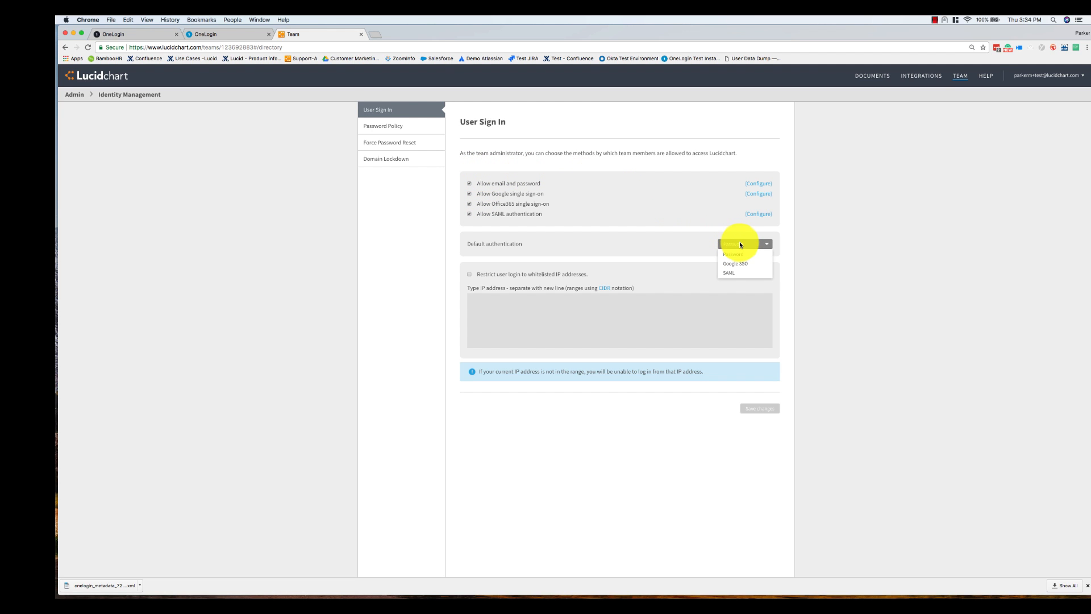
left_click(733, 274)
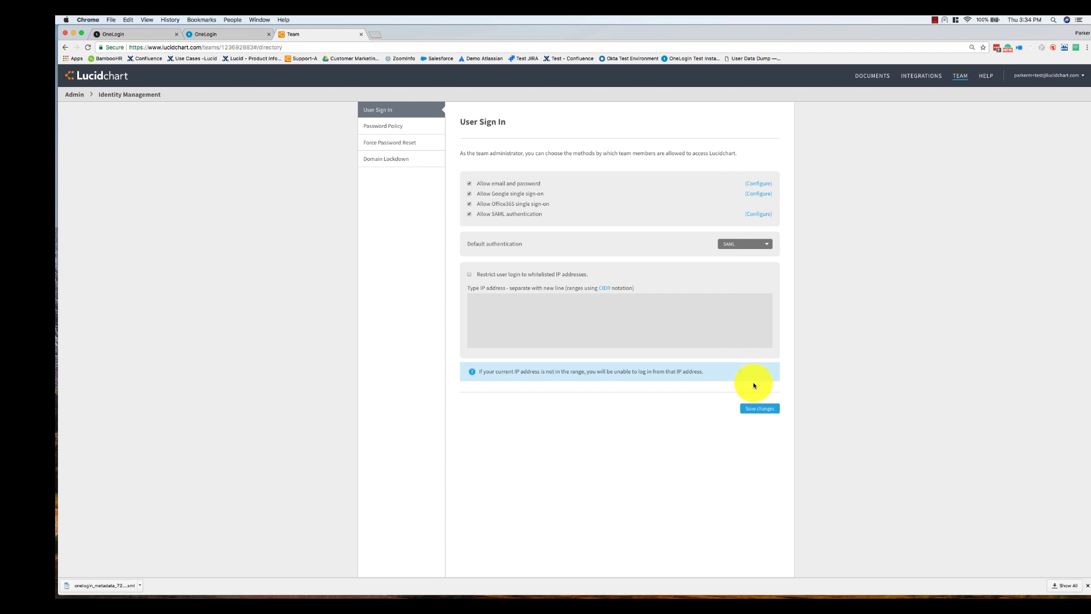
left_click(759, 409)
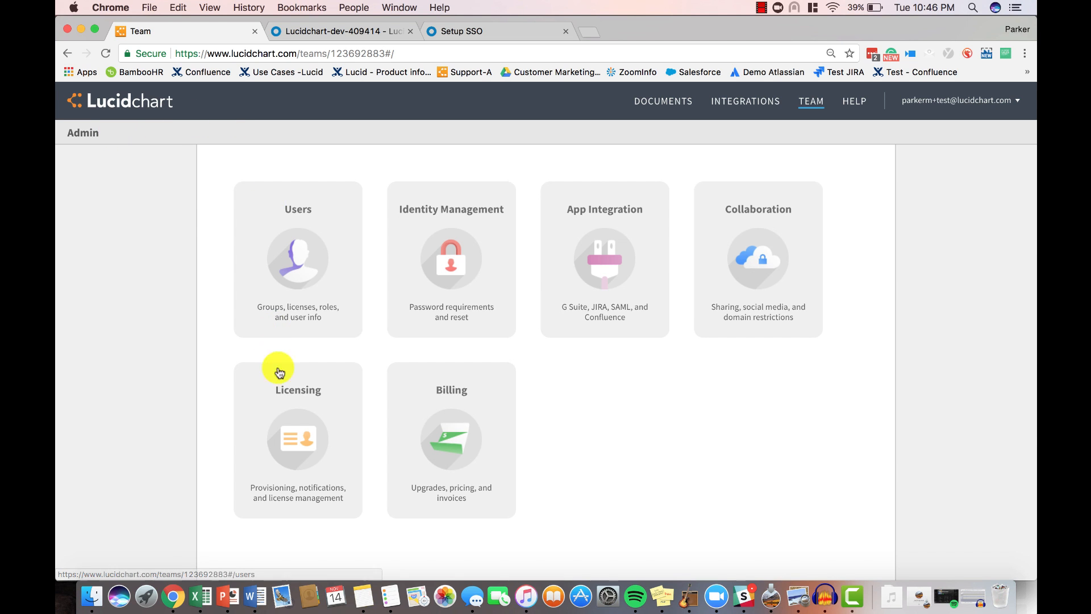
- Review the Lucidchart license settings for granting licenses, automatic upgrades and user invitations, and return to the team admin overview
left_click(281, 372)
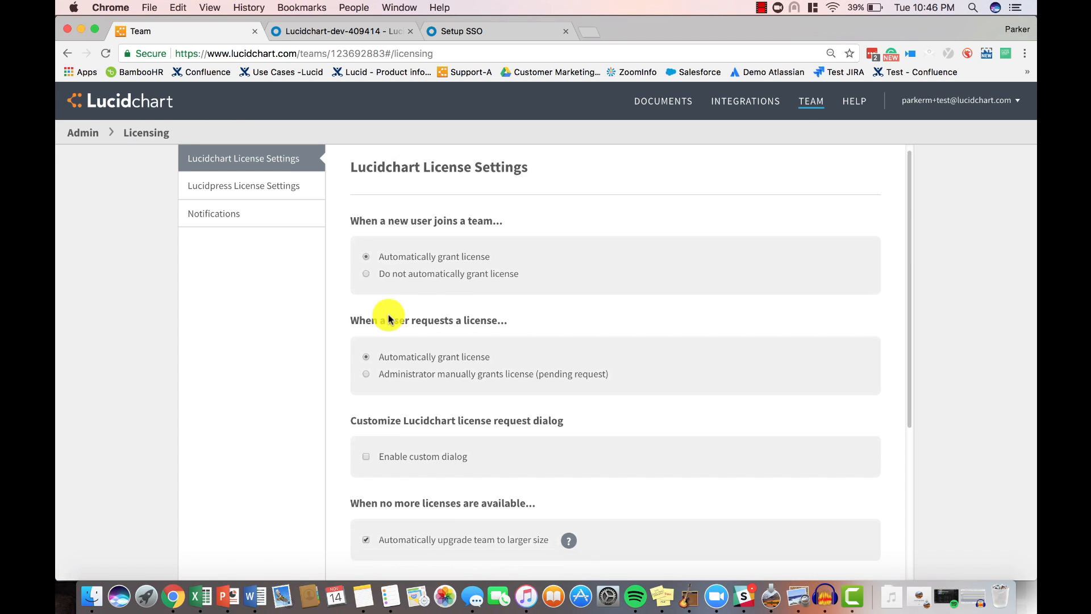
scroll(389, 317, "down", 5)
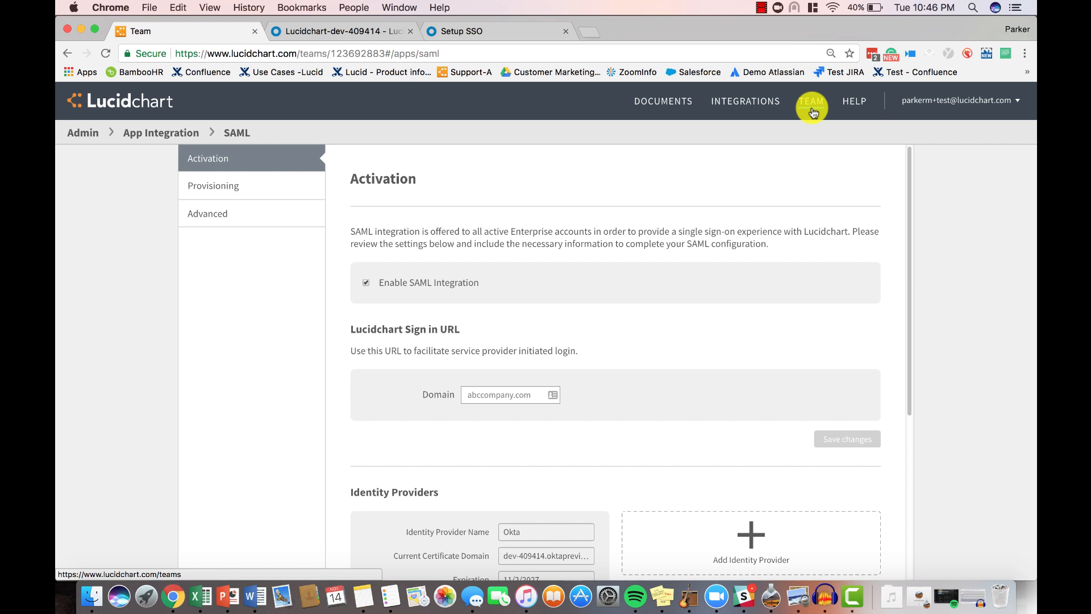
left_click(810, 107)
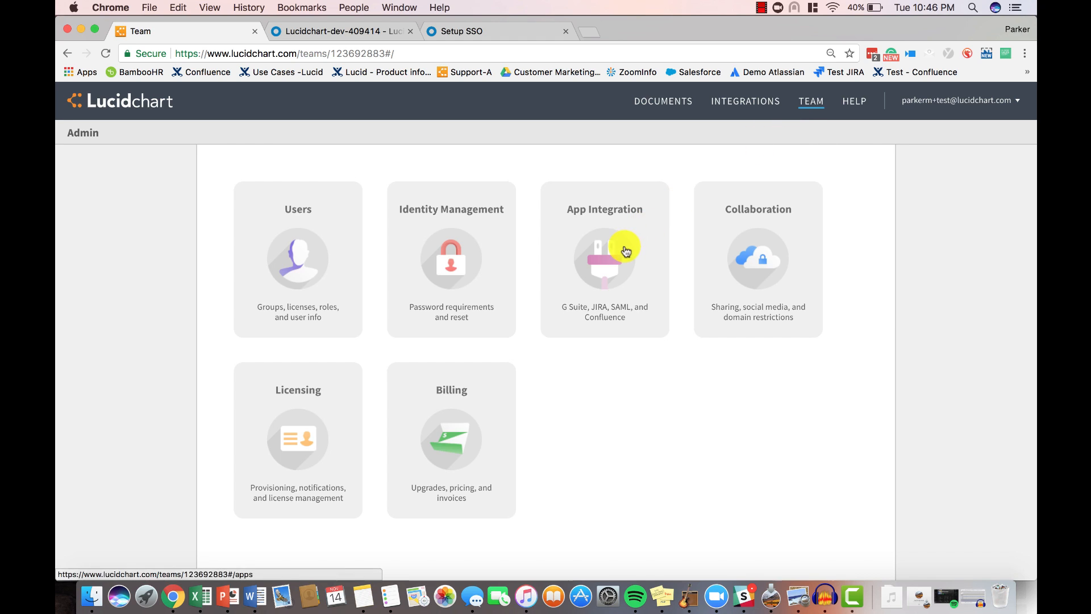
- Generate a SCIM bearer token in Lucidchart's app integration settings and copy it
left_click(624, 248)
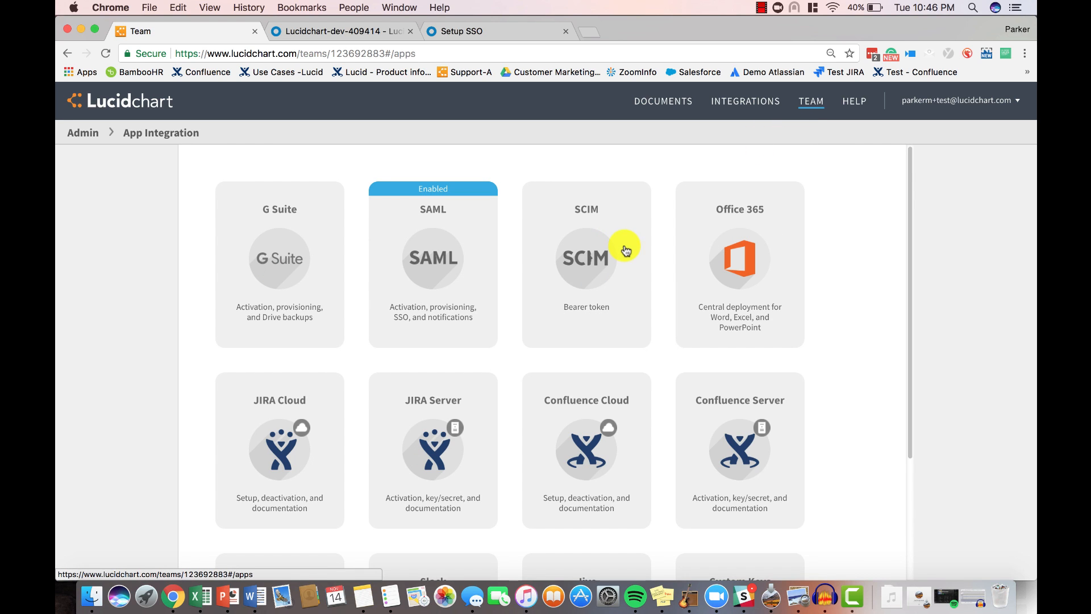
left_click(591, 250)
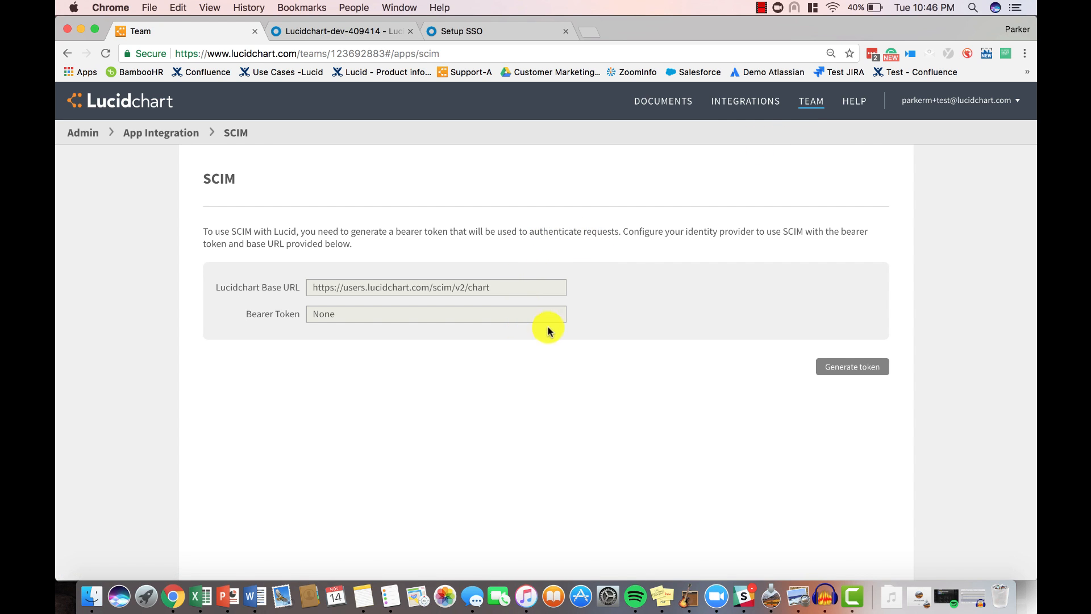
left_click(840, 371)
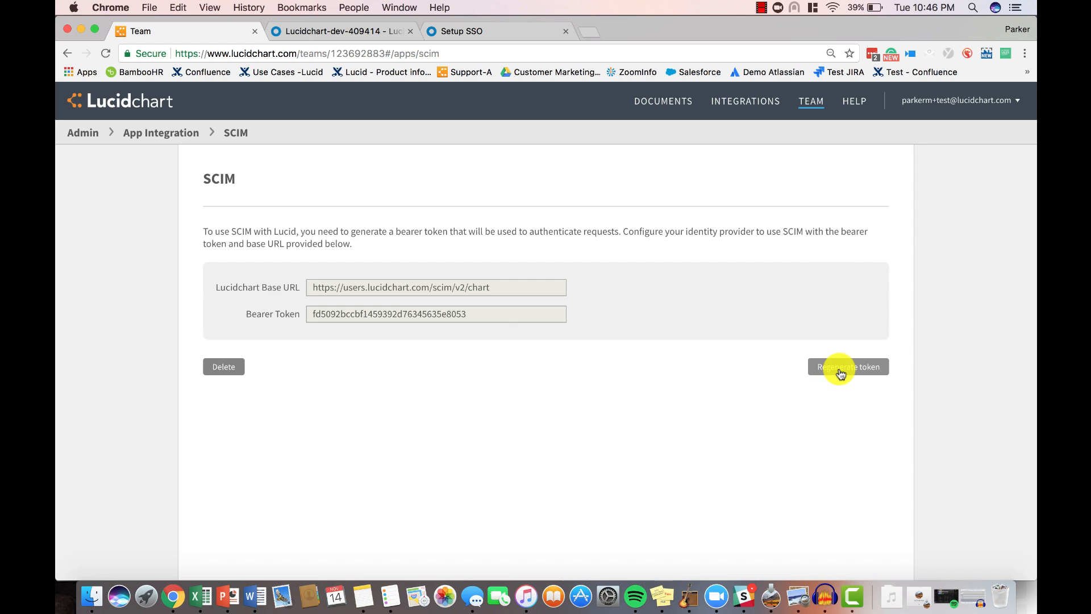
double_click(458, 313)
key("super+c")
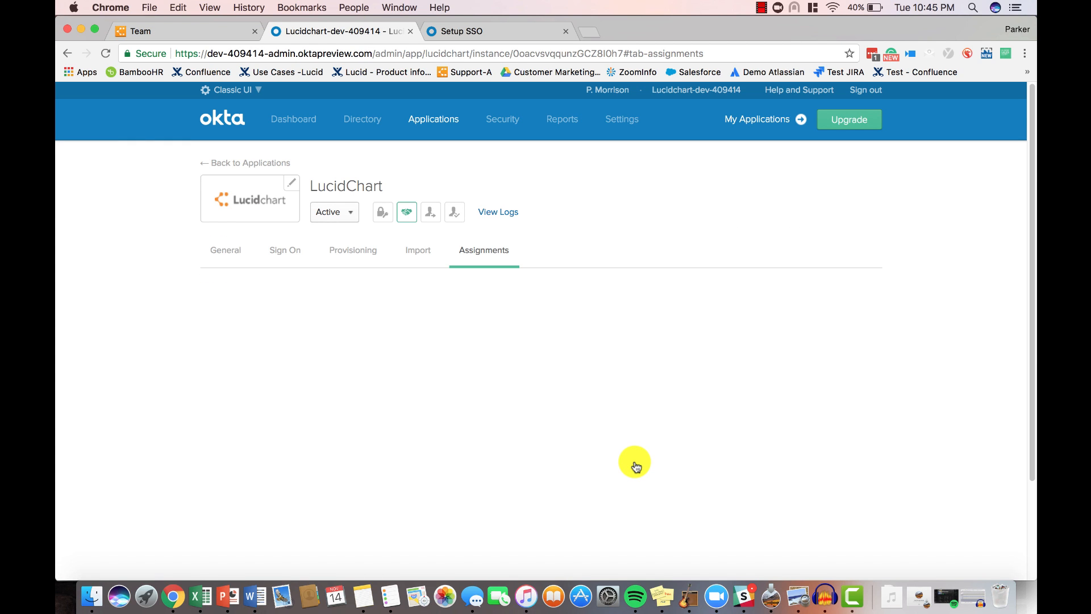
- Enable API integration in the LucidChart app's provisioning settings, paste the copied API token and save
left_click(359, 247)
scroll(360, 244, "down", 3)
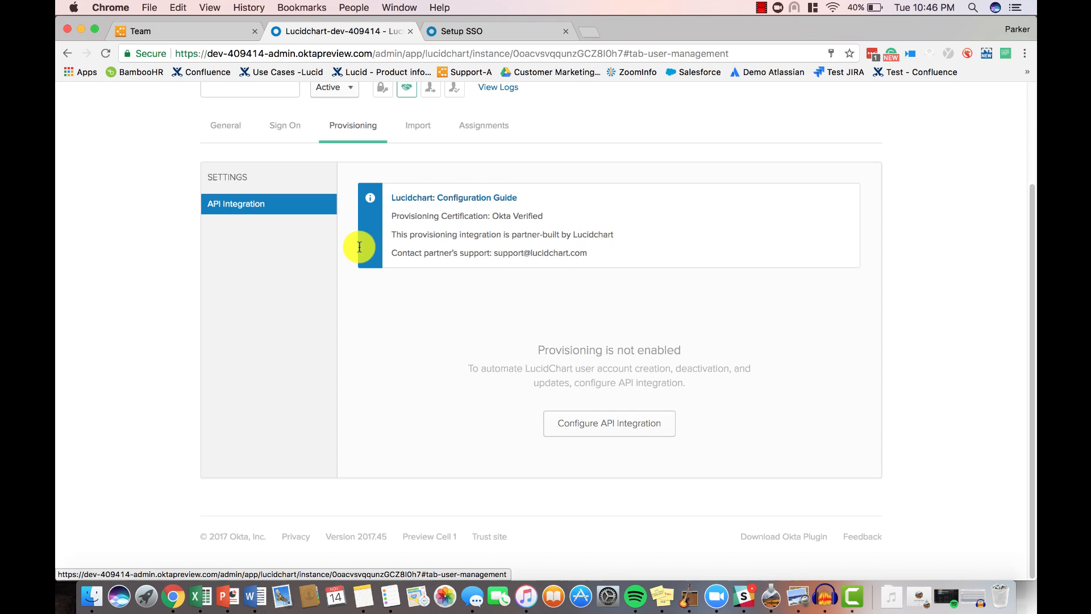
left_click(563, 431)
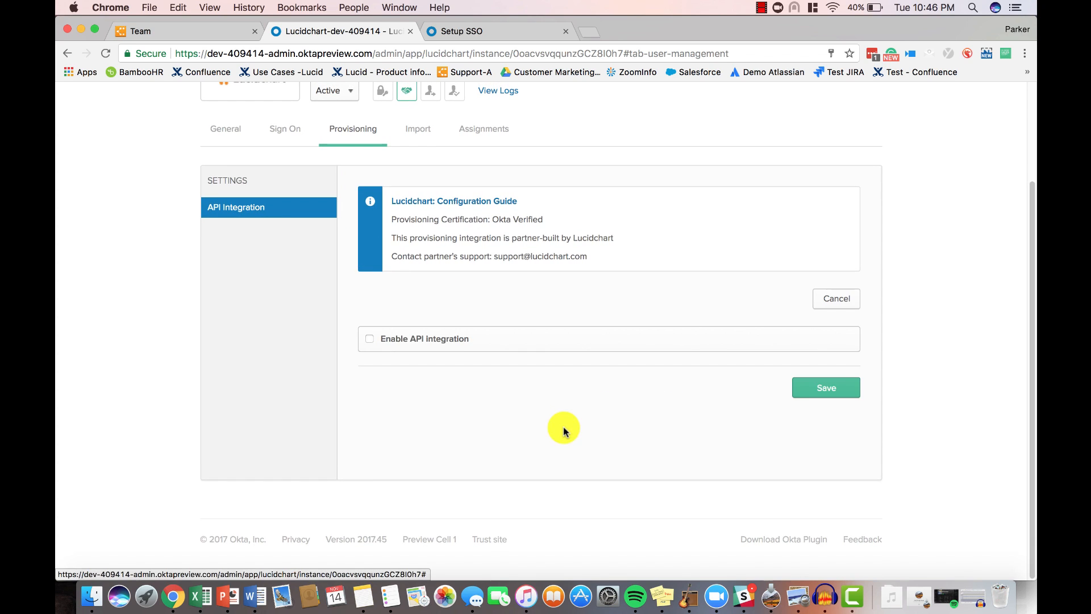
left_click(370, 339)
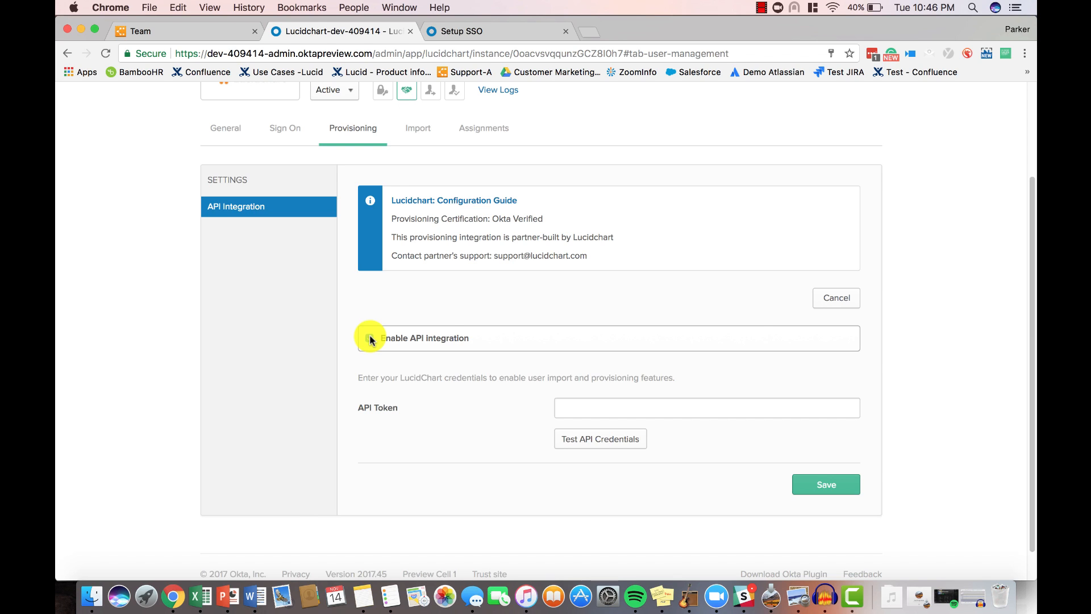
left_click(560, 406)
key("super+v")
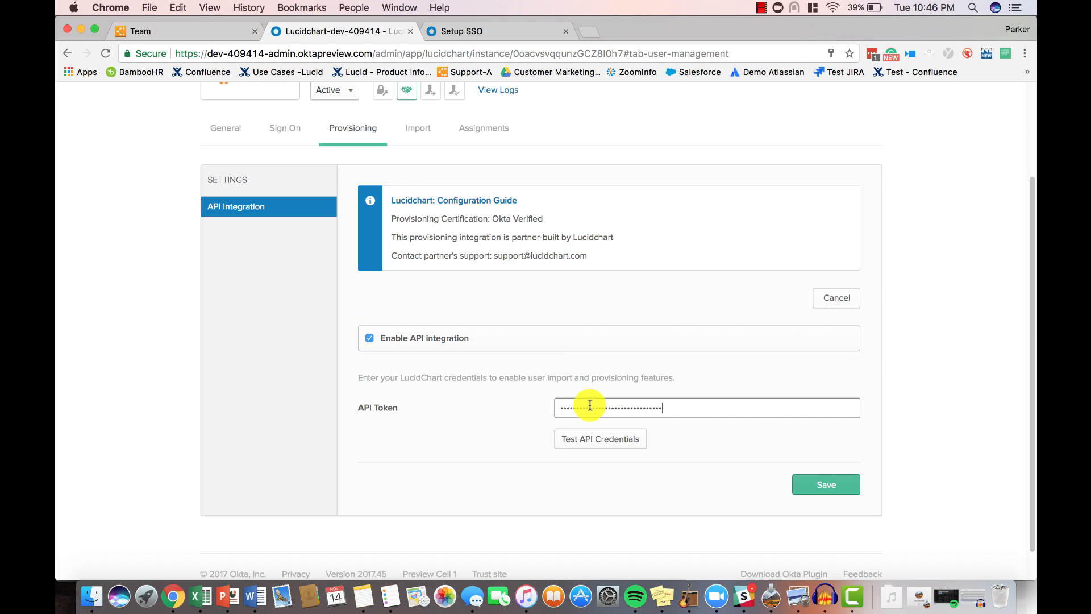
left_click(826, 484)
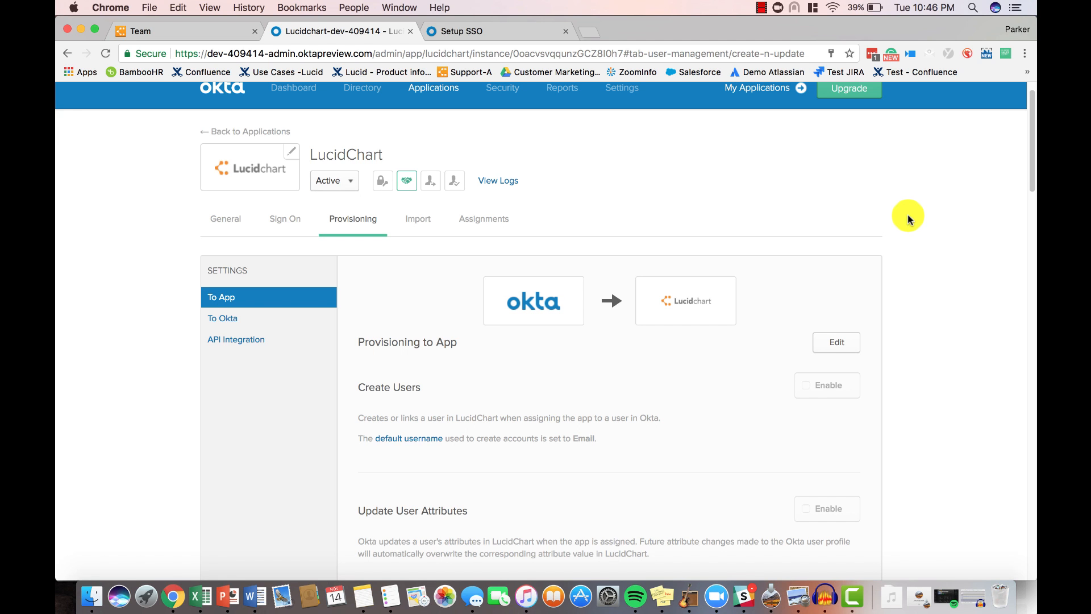
- Enable Create Users, Update User Attributes and Deactivate Users for provisioning to the app, and save
scroll(908, 213, "down", 5)
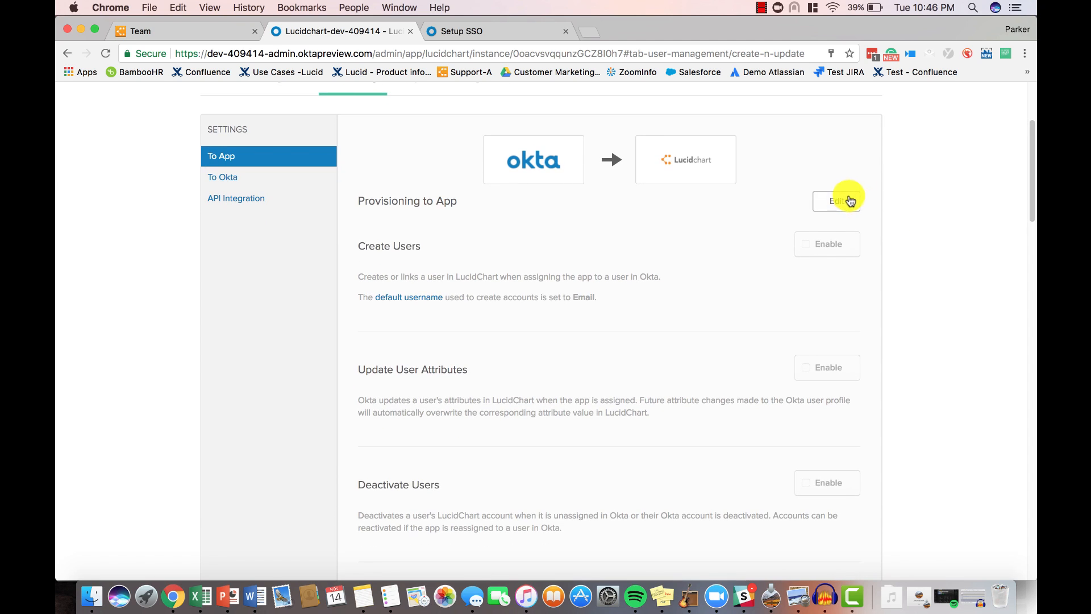
left_click(850, 201)
left_click(805, 243)
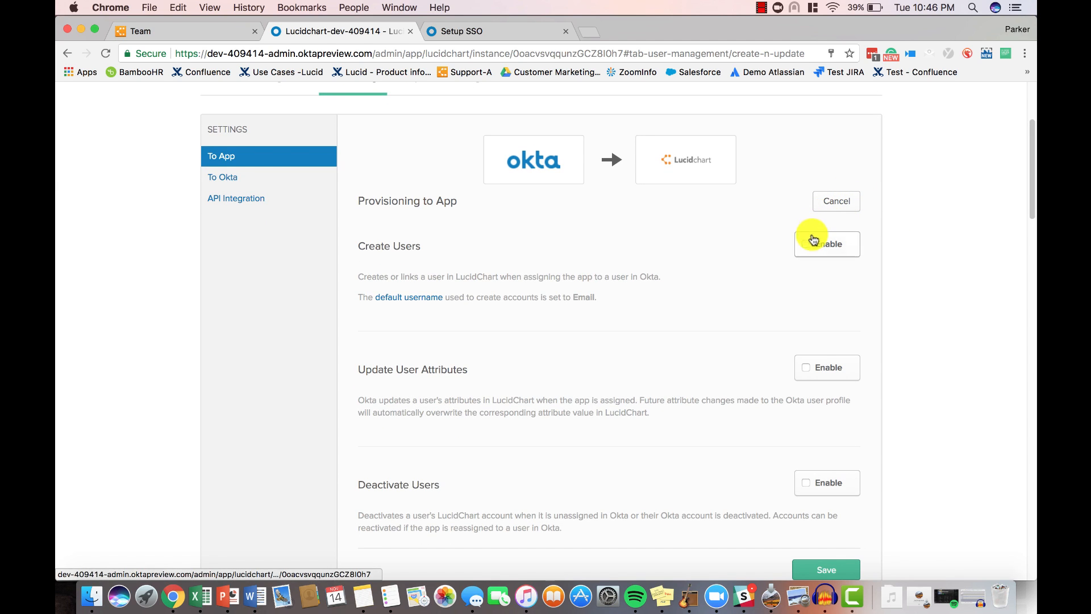
left_click(807, 365)
left_click(807, 482)
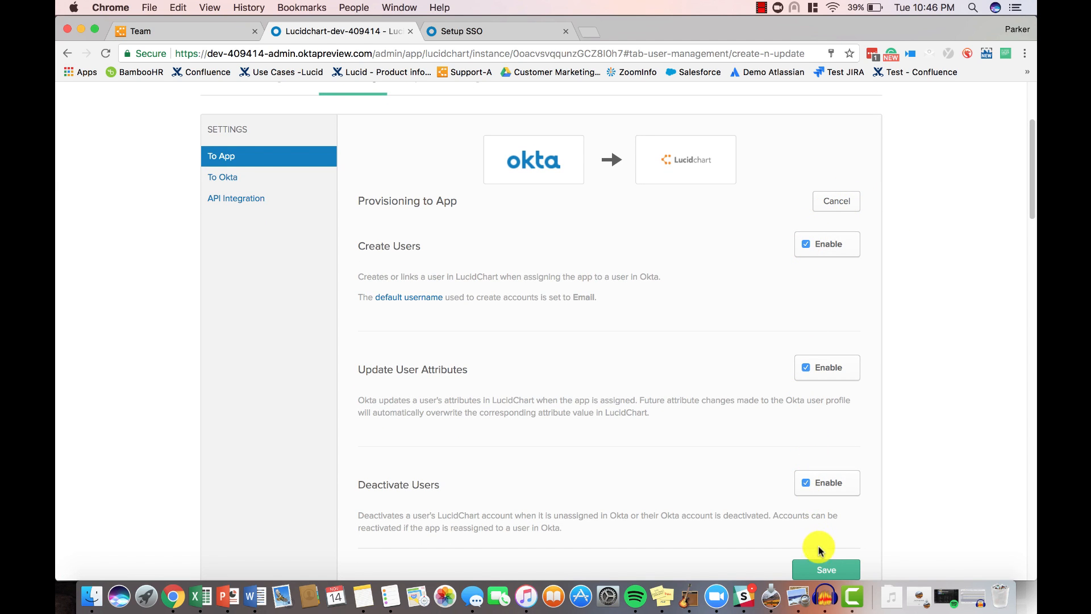
left_click(827, 570)
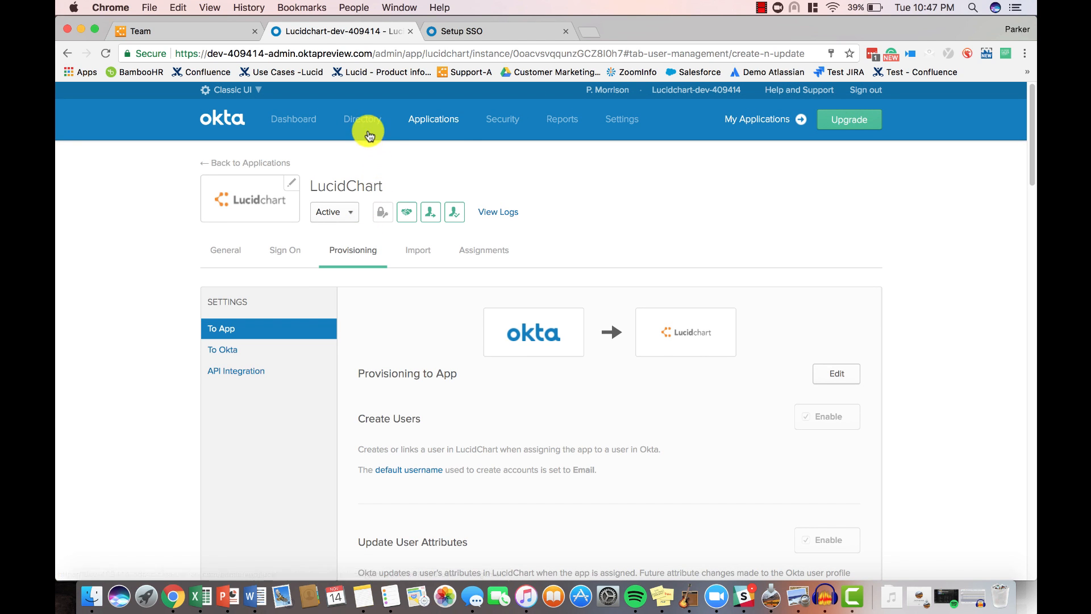
- Create a directory group named "Lucidchart licenses users" without a description
mouse_move(360, 135)
left_click(352, 181)
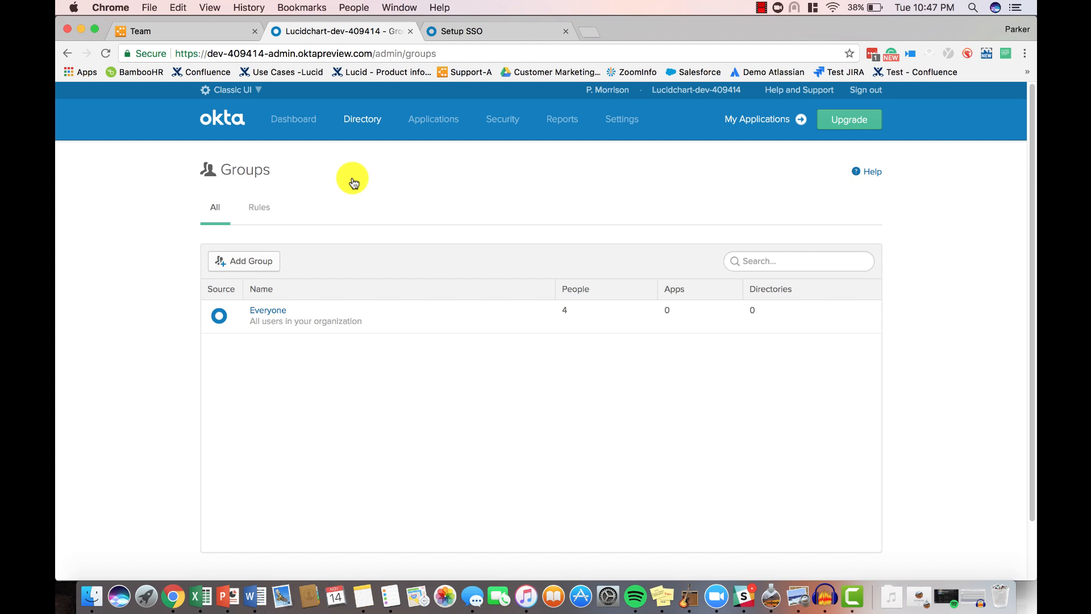
left_click(267, 259)
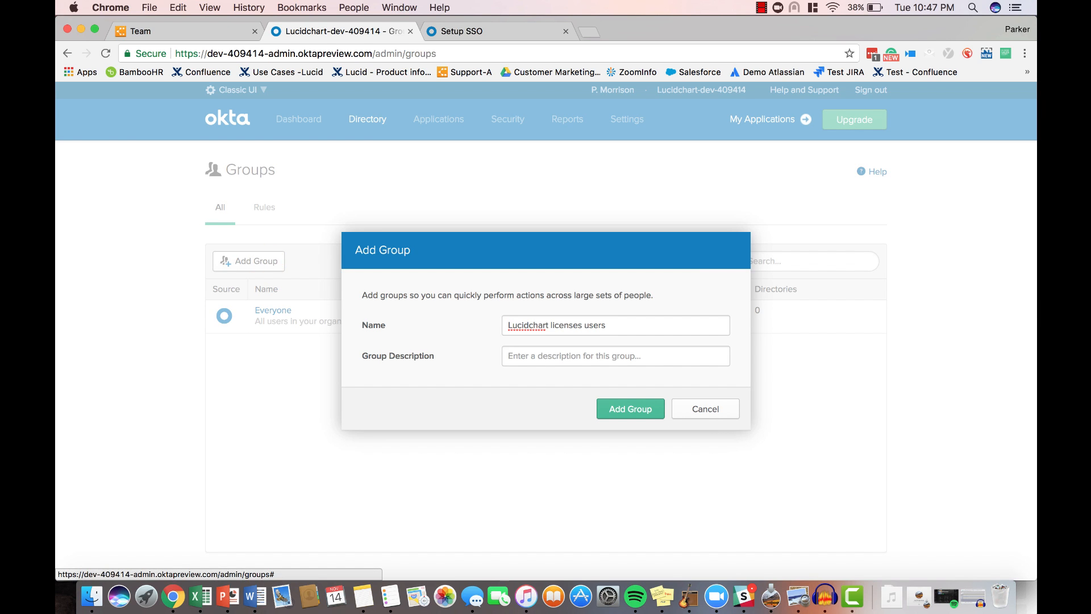
left_click(624, 409)
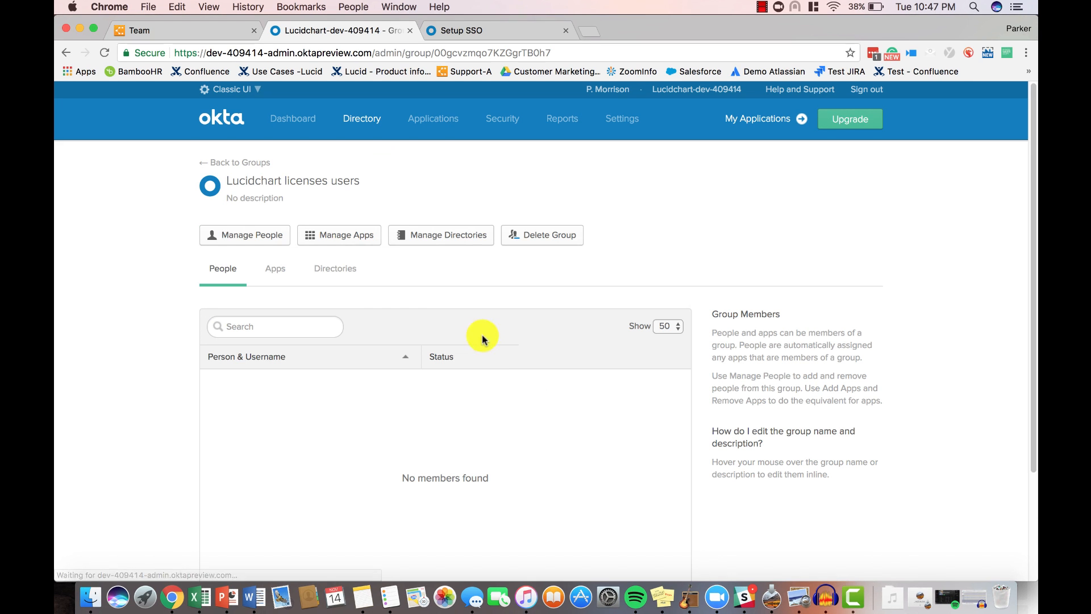
- Assign the LucidChart application to the Lucidchart licenses users group with canEdit set to true
left_click(355, 242)
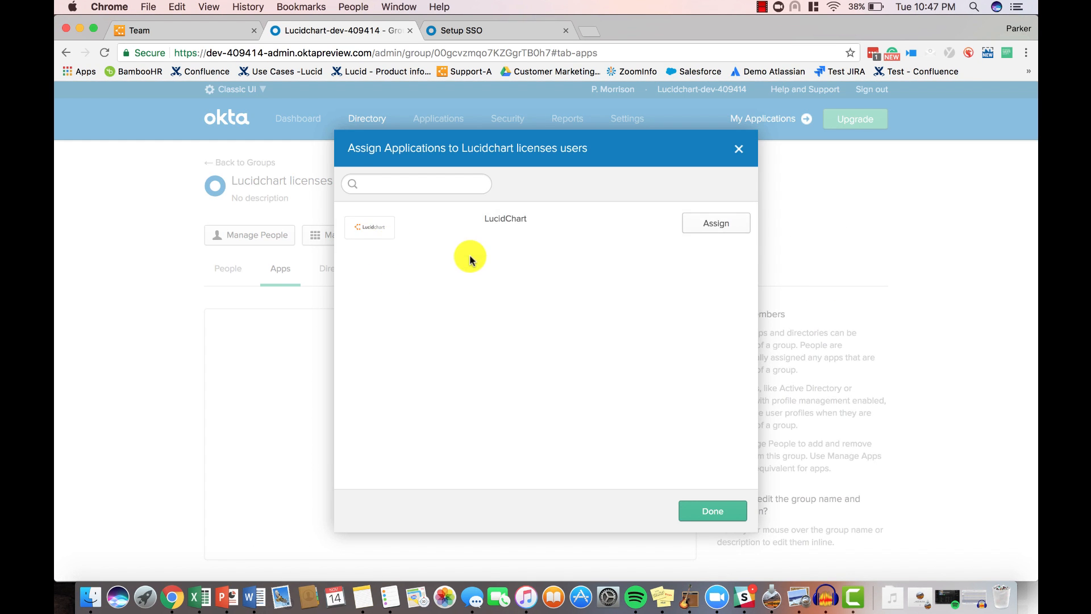
left_click(694, 228)
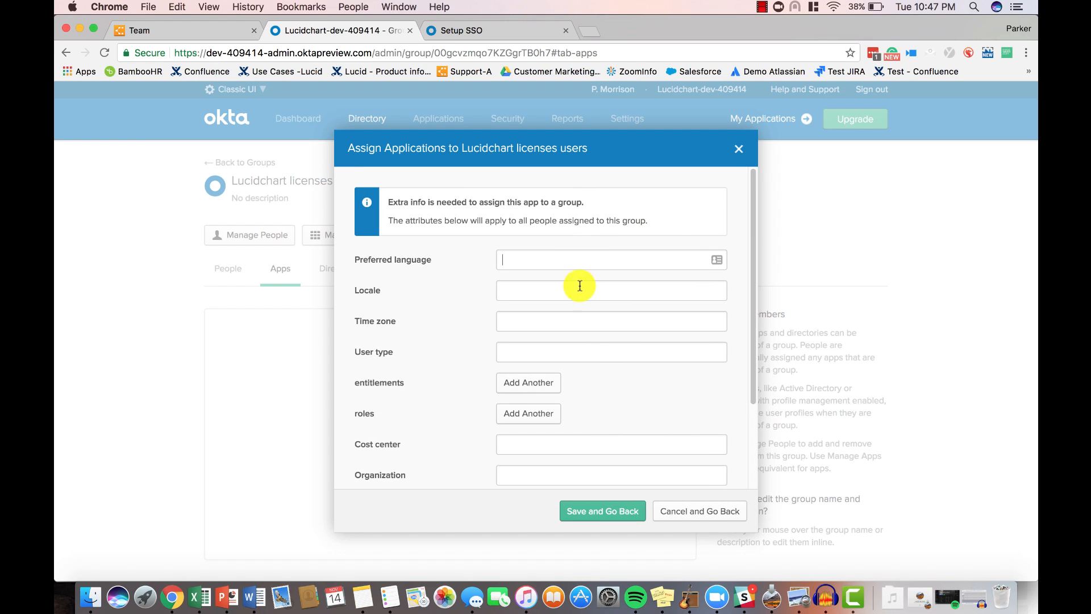
scroll(577, 289, "down", 2)
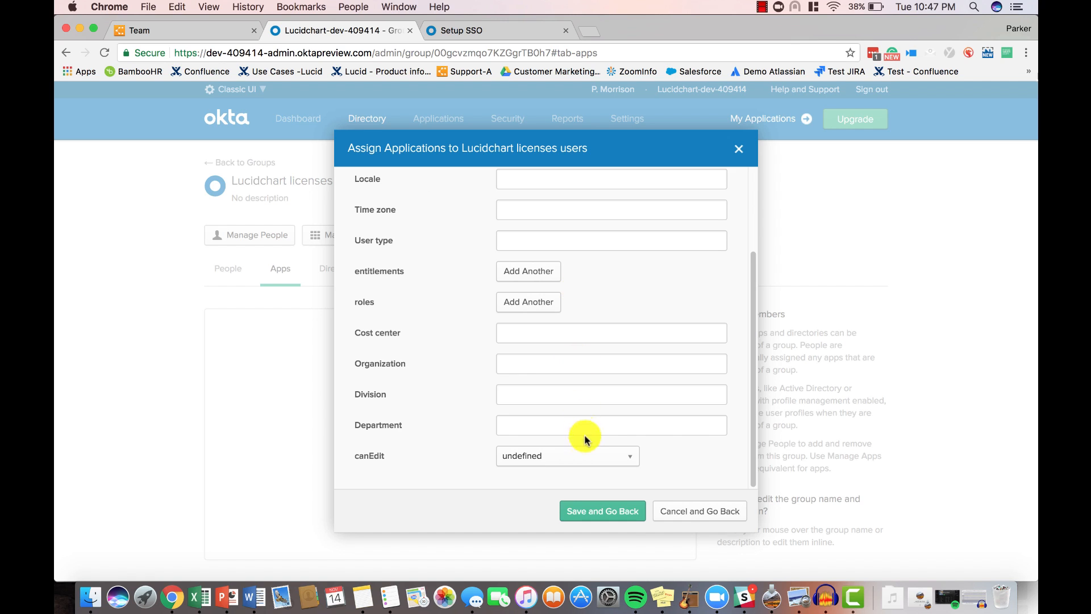
left_click(588, 456)
left_click(563, 499)
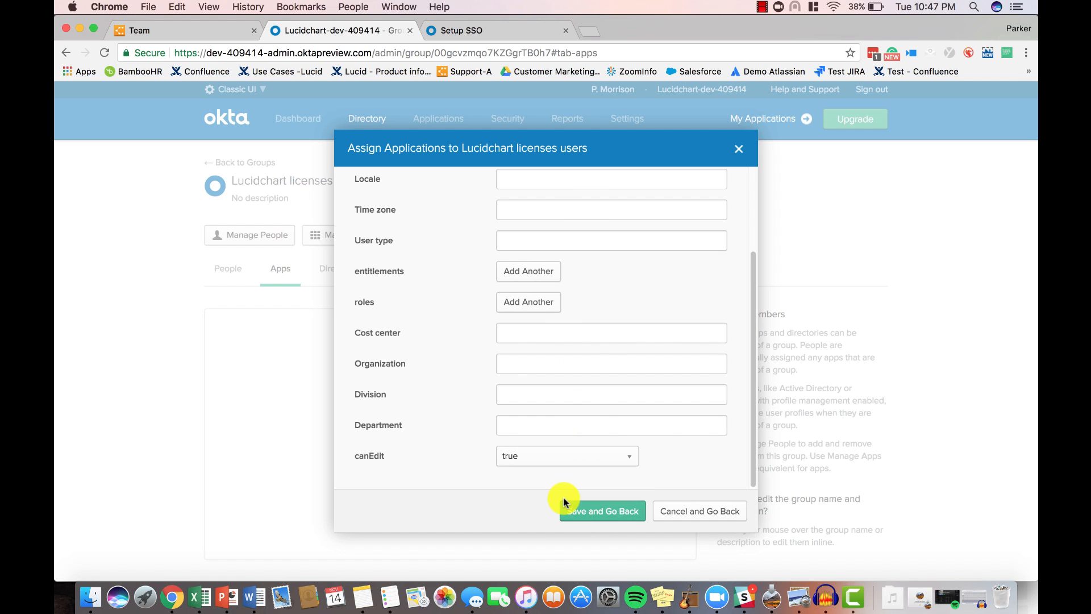
left_click(598, 511)
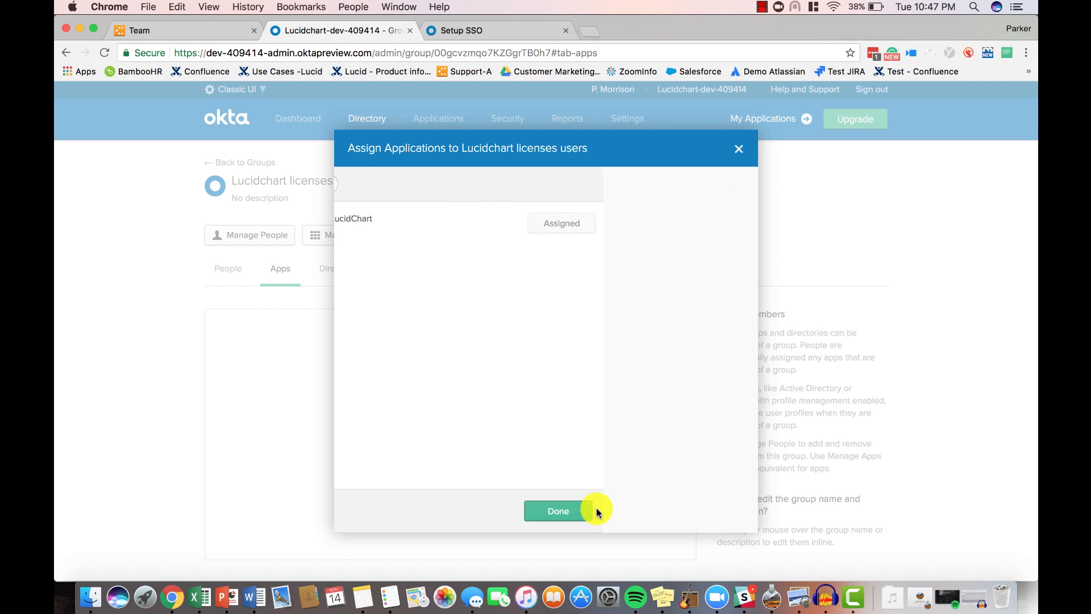
left_click(680, 522)
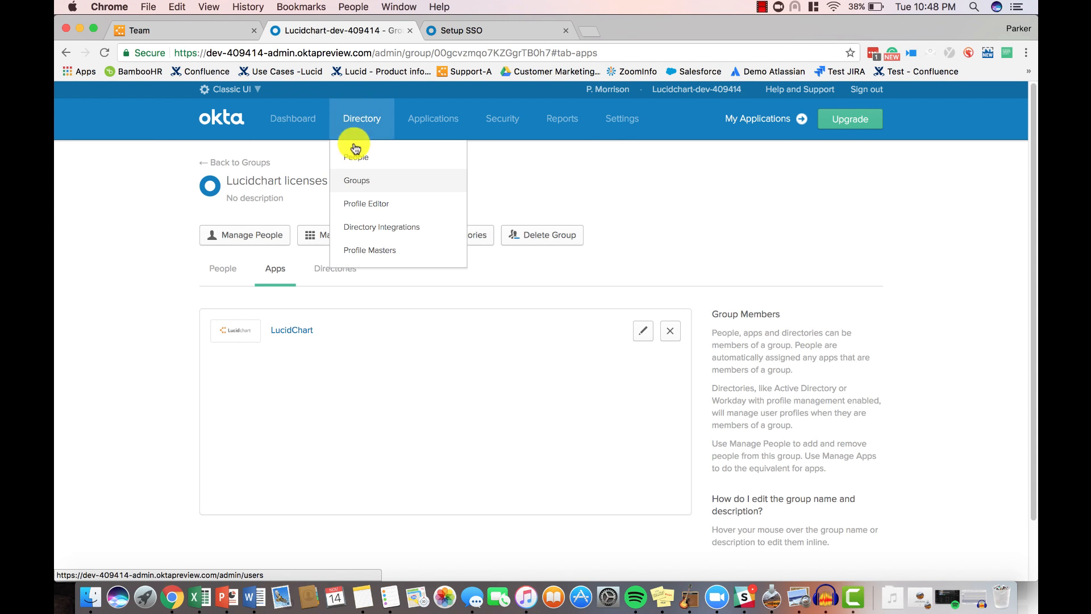
- Create another directory group named "View Only" without a description
left_click(355, 182)
left_click(256, 259)
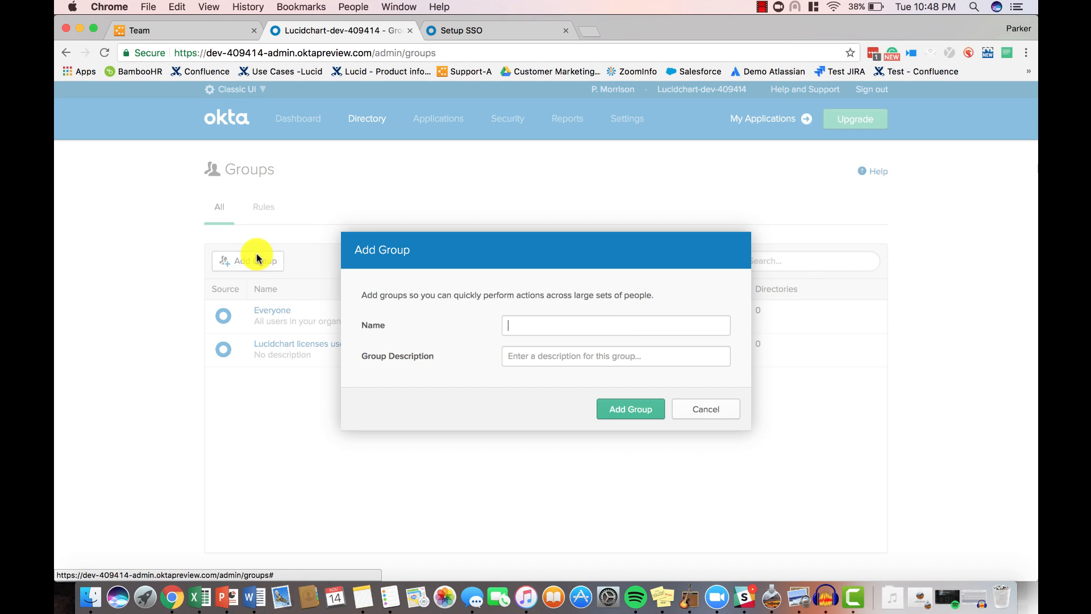
type("View ")
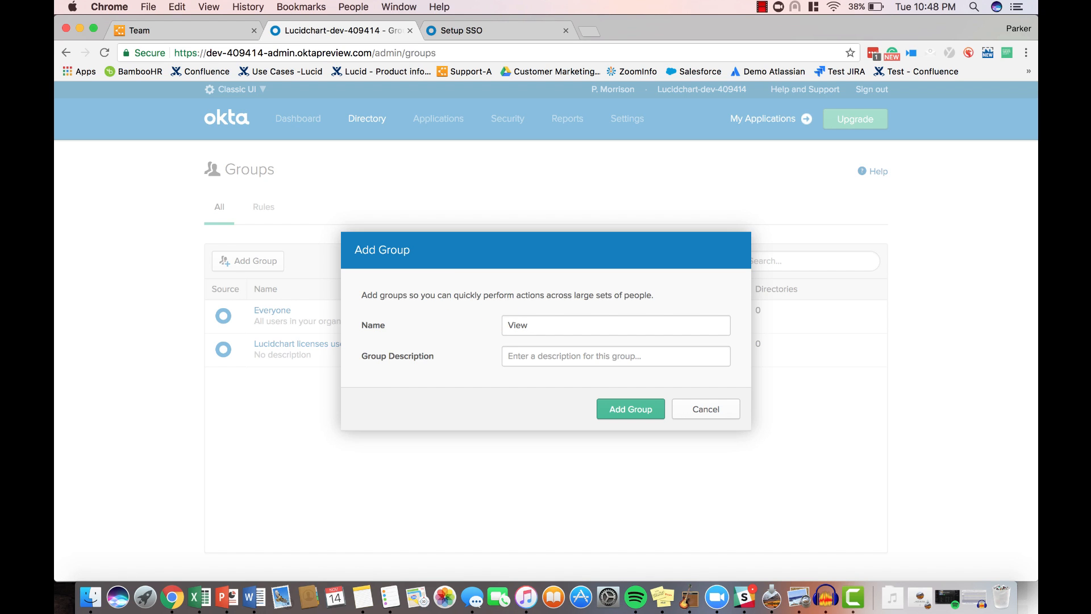
type("Only")
left_click(630, 409)
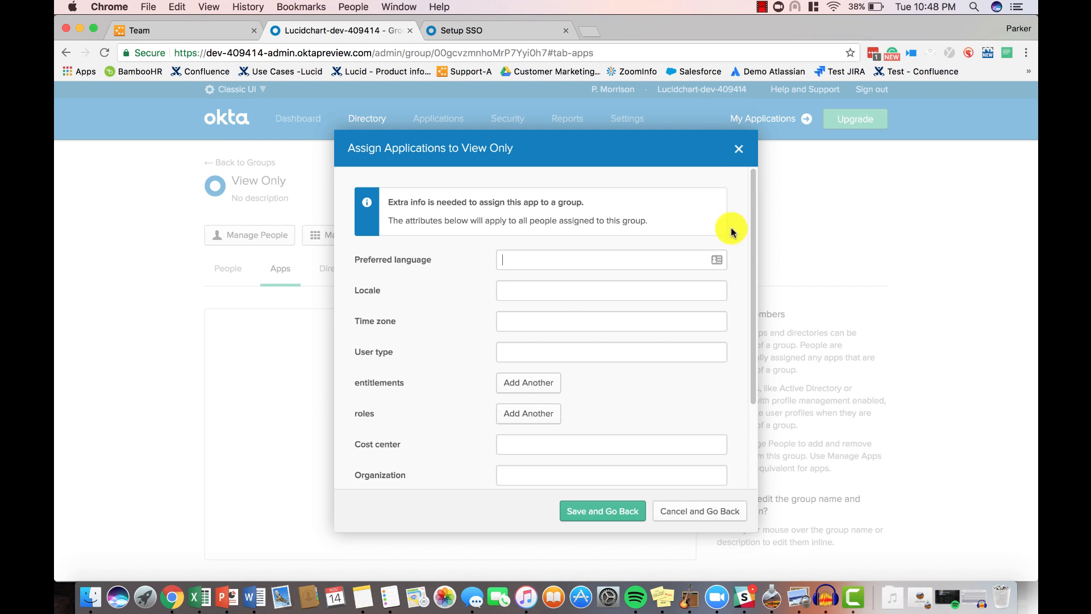
- Assign the LucidChart application to the View Only group with canEdit set to false
scroll(555, 286, "down", 3)
left_click(531, 454)
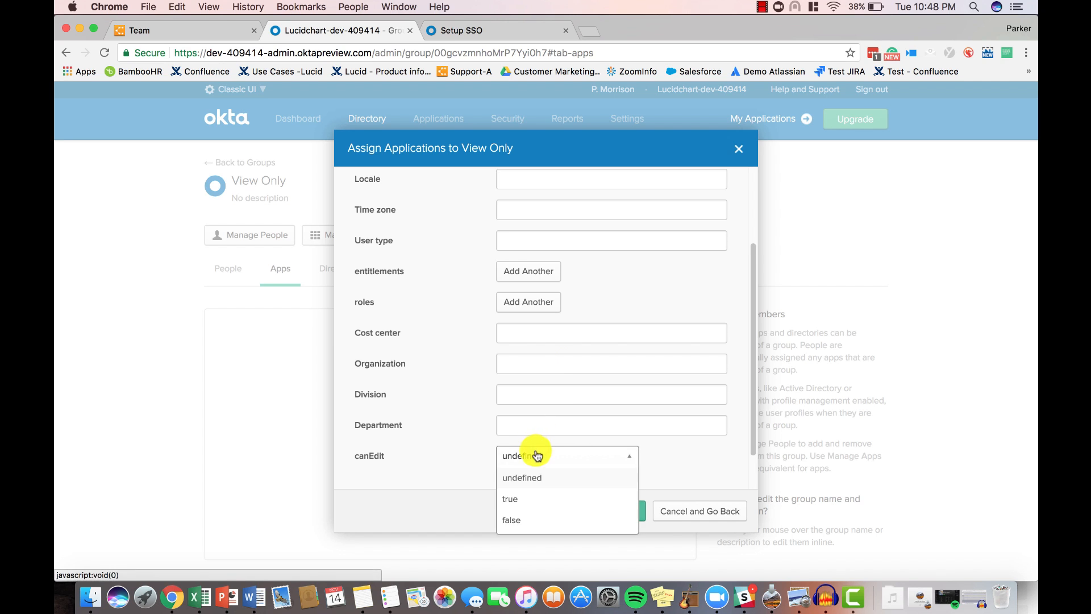
left_click(519, 515)
left_click(571, 514)
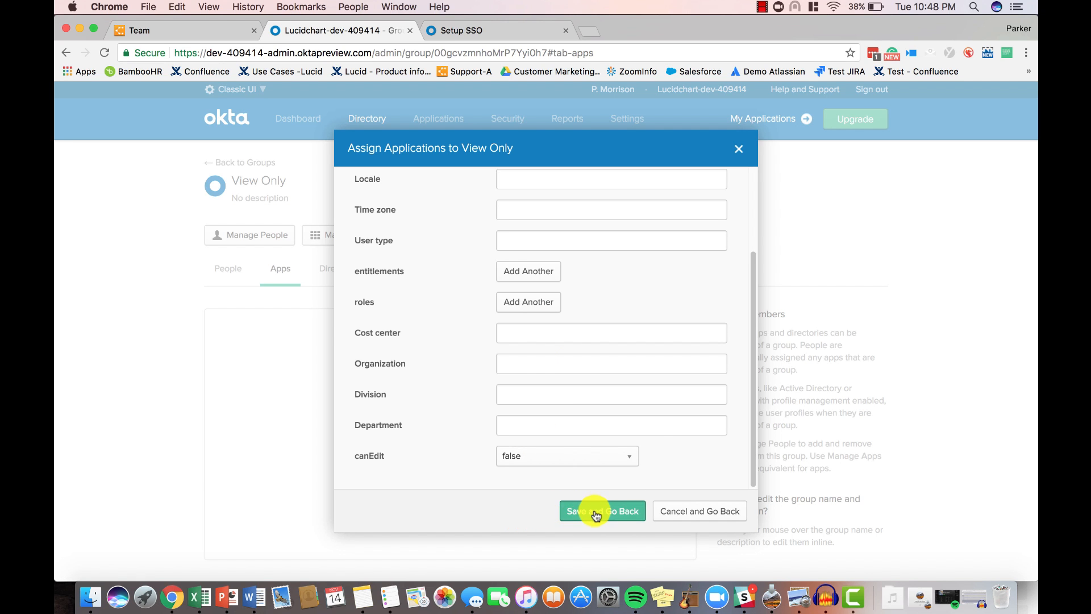
left_click(684, 507)
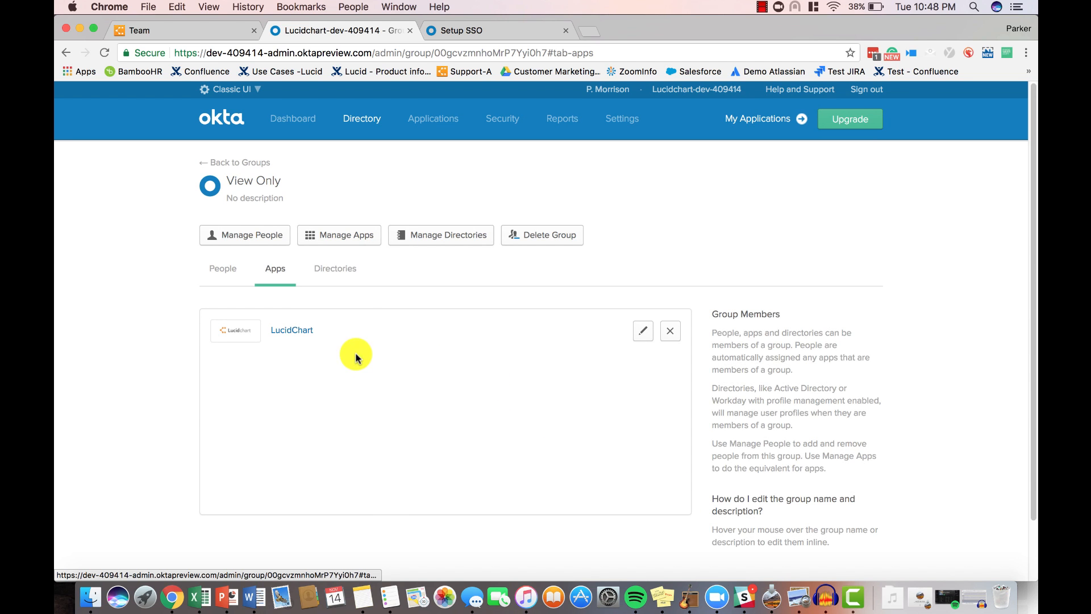
- Add the first, third and fourth people in the original non-member list to the View Only group and save the membership
left_click(273, 236)
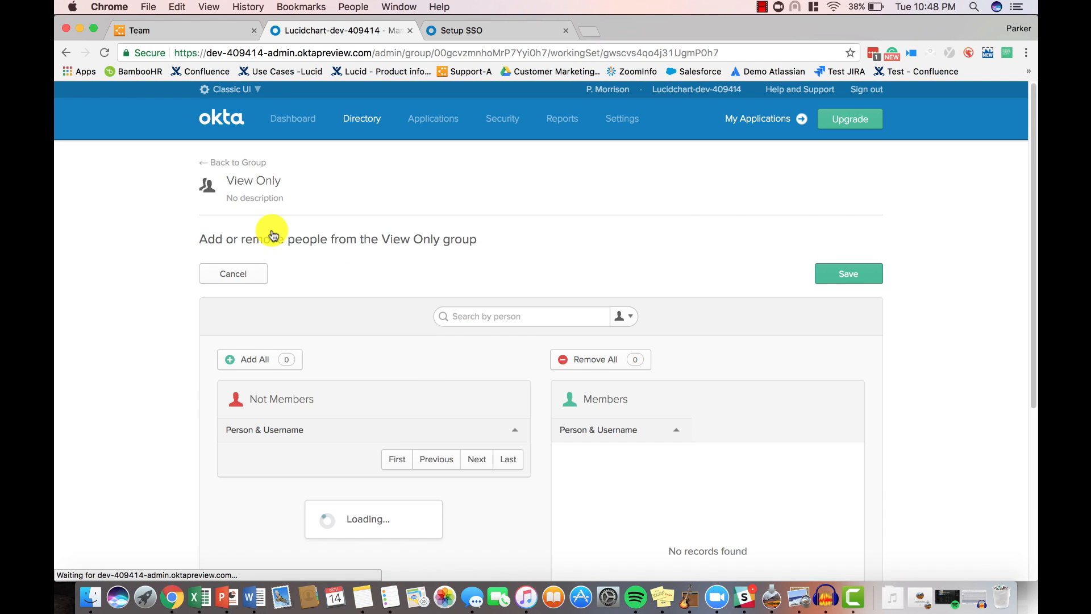
scroll(333, 375, "down", 3)
scroll(333, 375, "down", 2)
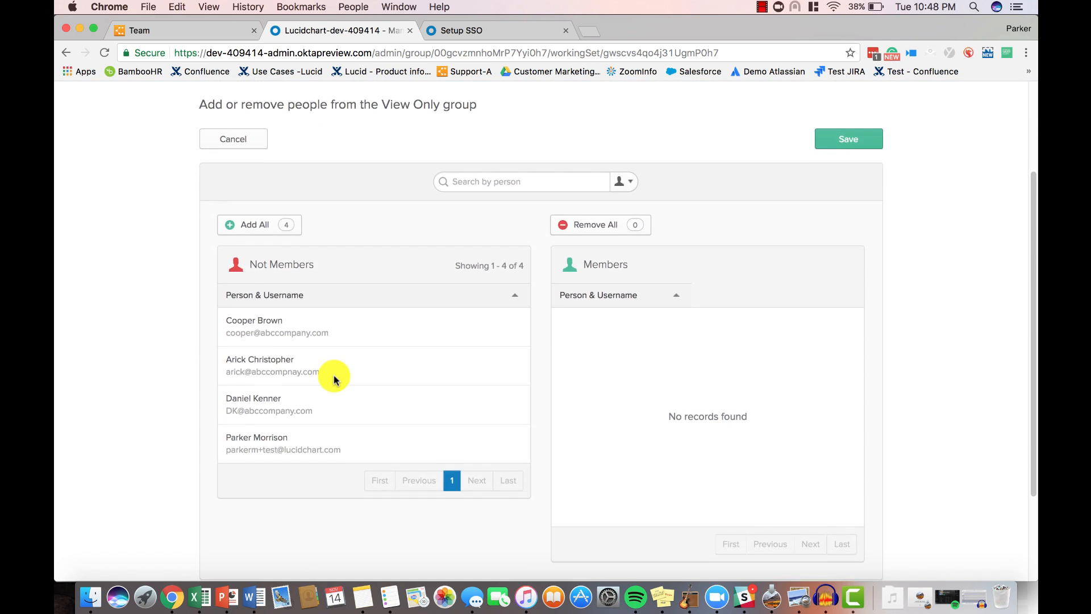
left_click(489, 324)
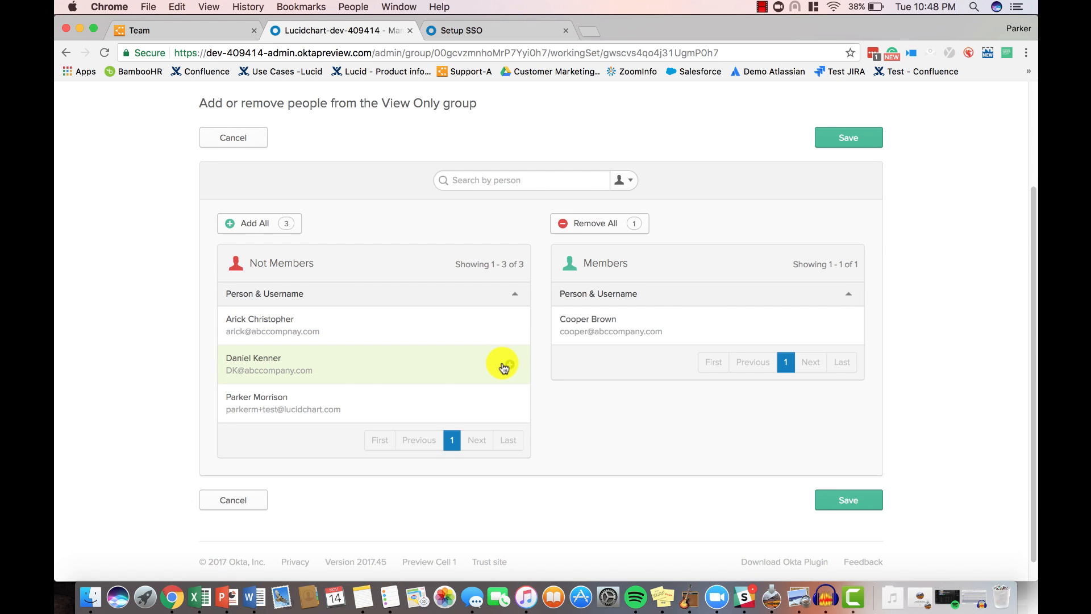
left_click(502, 364)
left_click(503, 375)
left_click(823, 492)
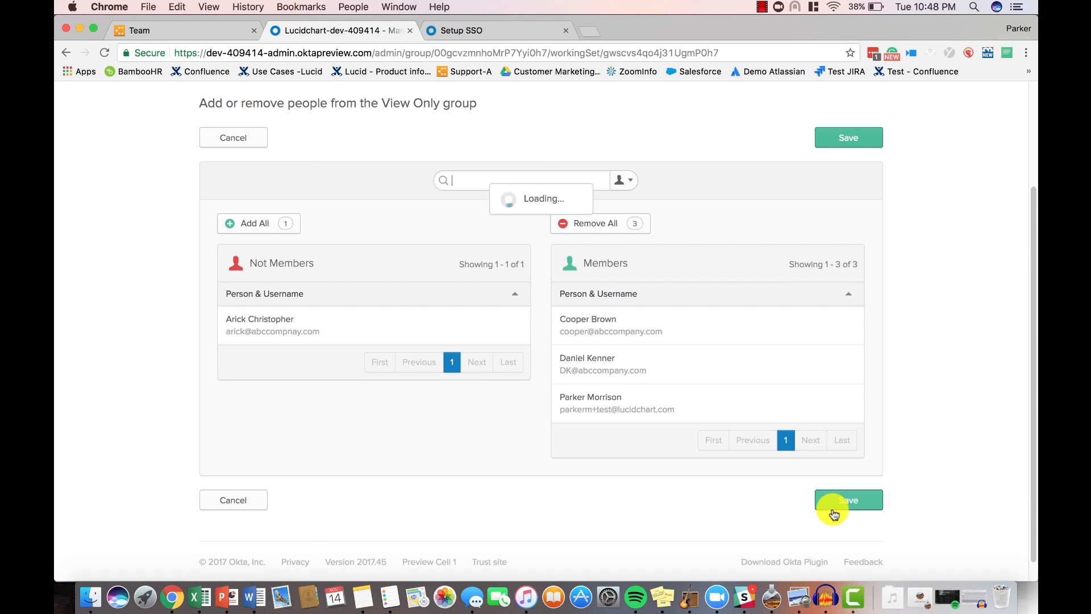